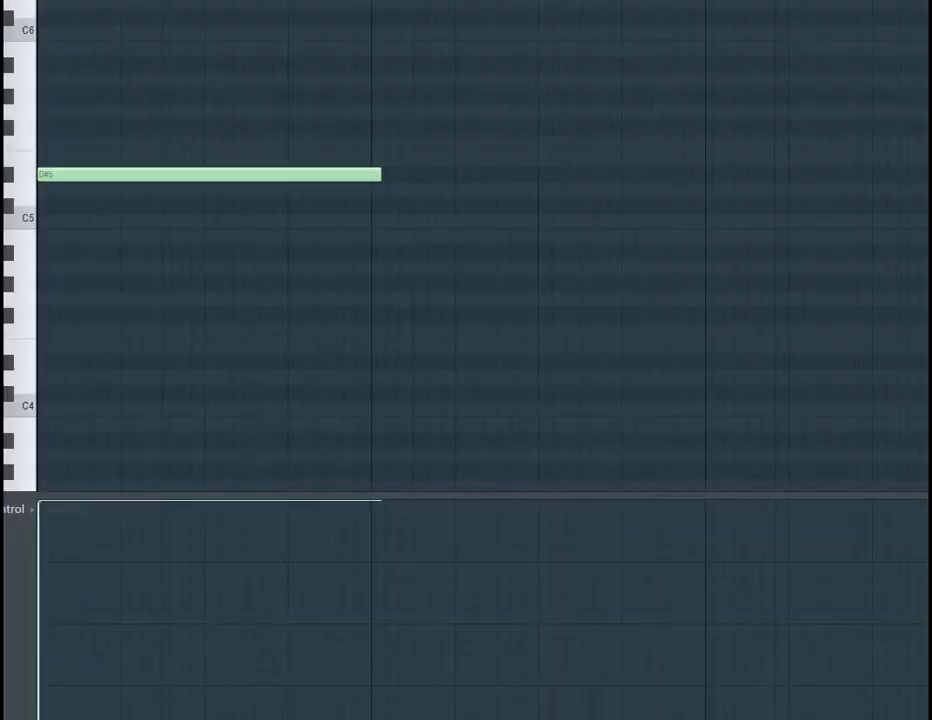
# - Place a second [KB] choir (9) clip on Track 11, starting under the first Addictive Keys clip
pyautogui.press('space')
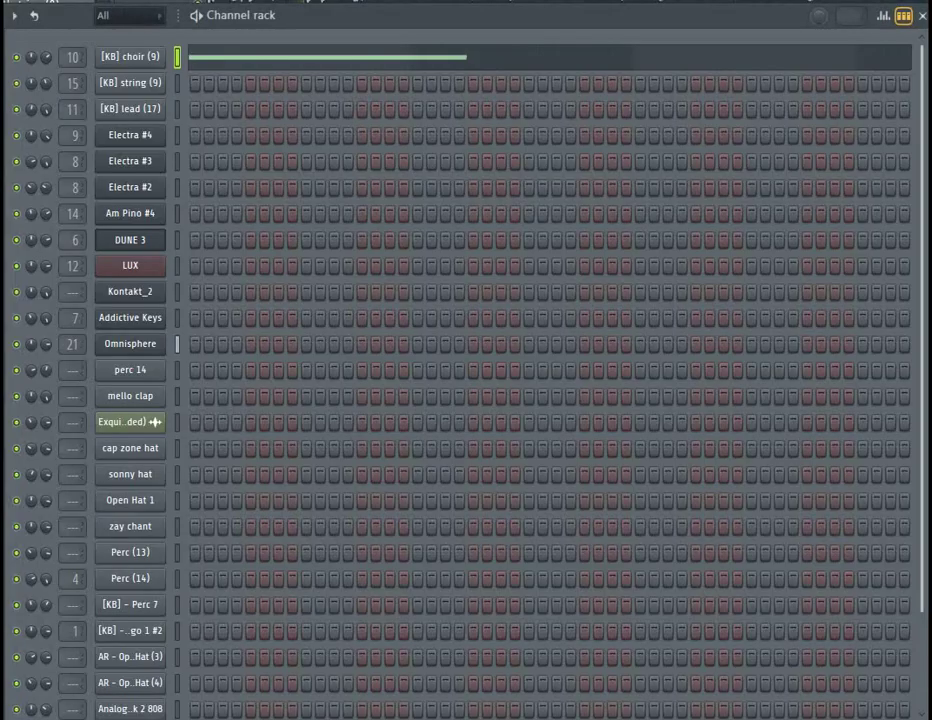
pyautogui.scroll(-3, 460, 370)
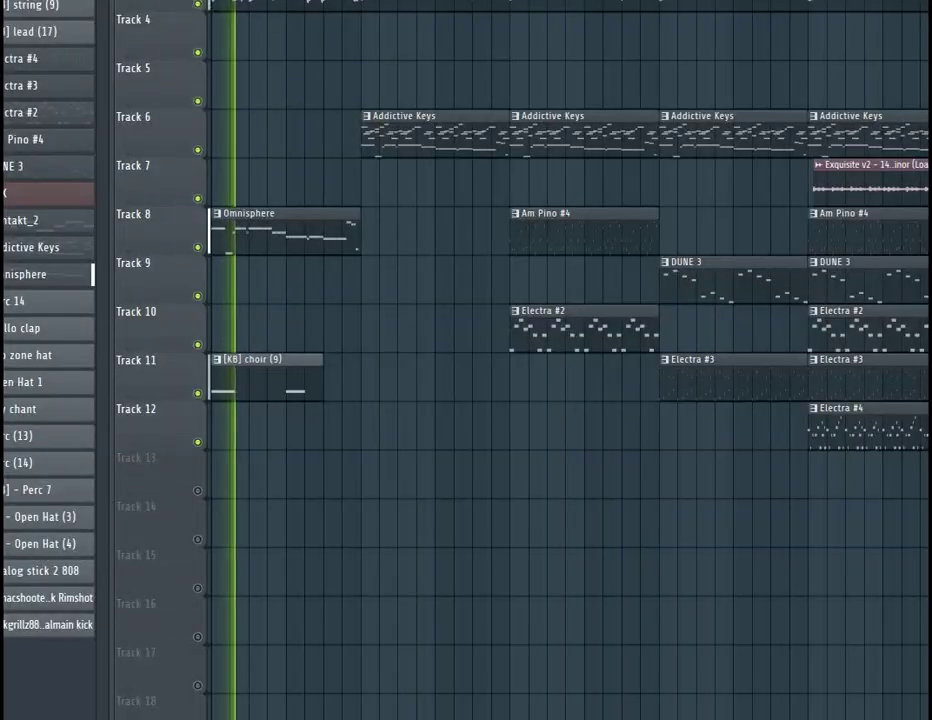
pyautogui.moveTo(372, 380); pyautogui.dragTo(415, 378)
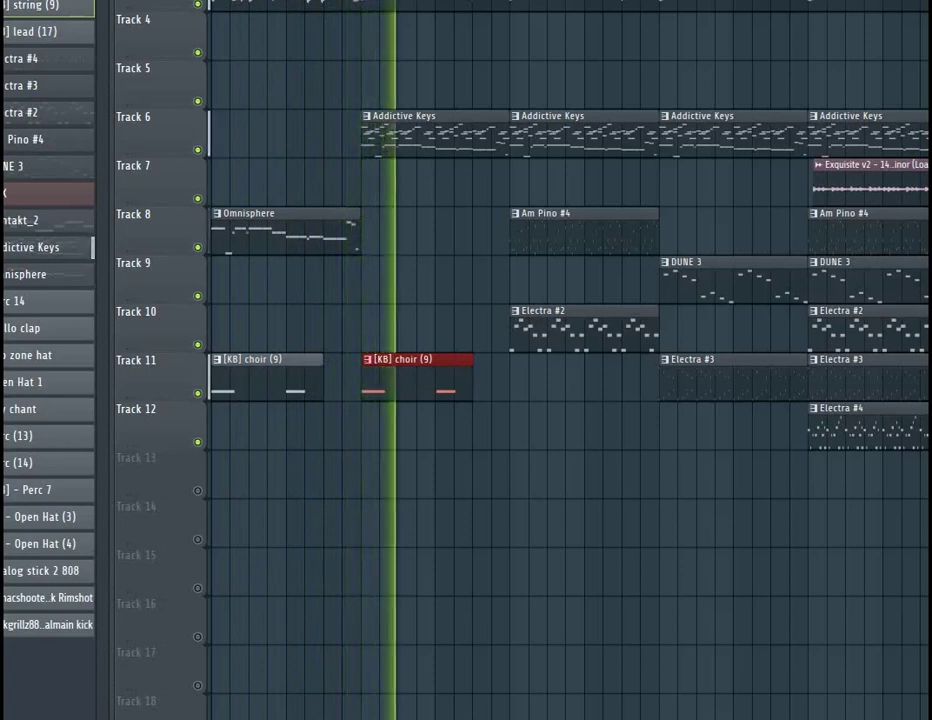
# - Set the playlist's snap to Beat
pyautogui.click(516, 473)
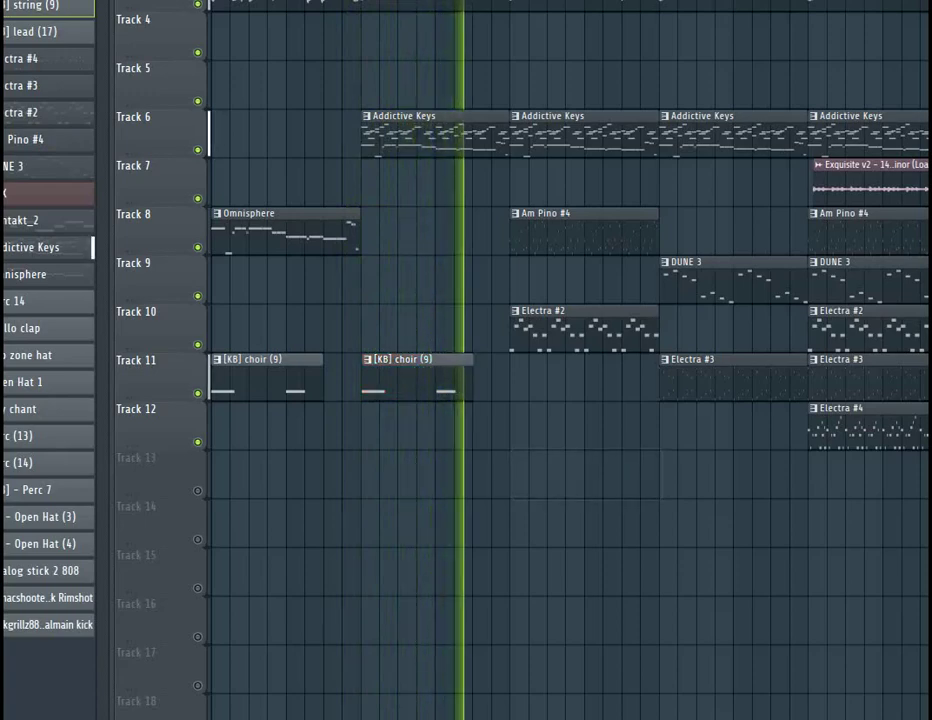
pyautogui.click(20, 2)
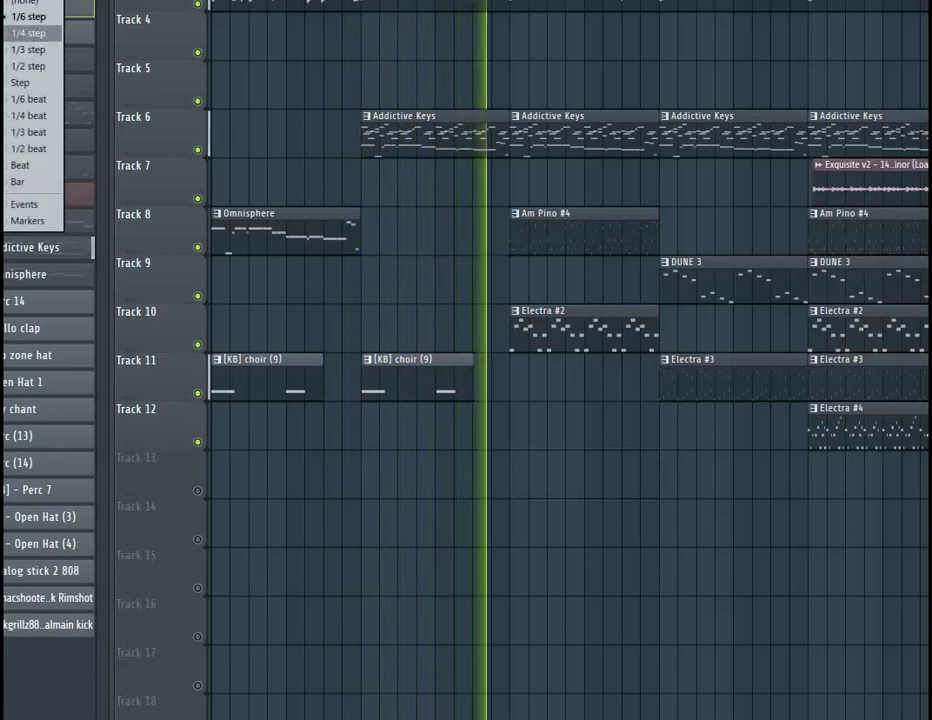
pyautogui.click(21, 166)
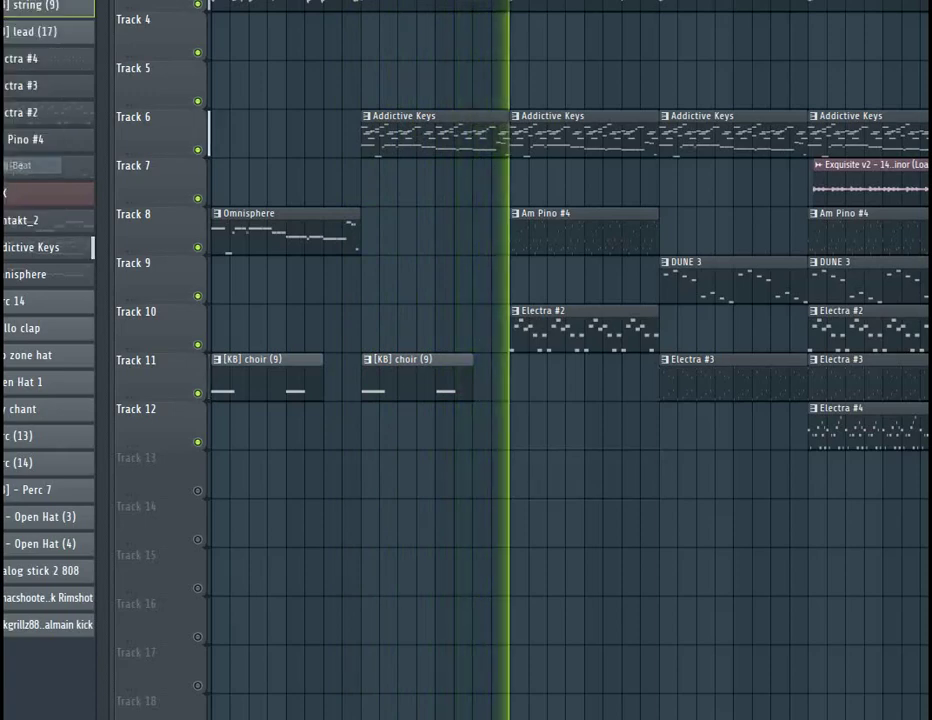
# - Place the [KB] string (9) pattern on Track 12, aligned with the first Electra #2 clip, and unmute Track 13
pyautogui.click(525, 427)
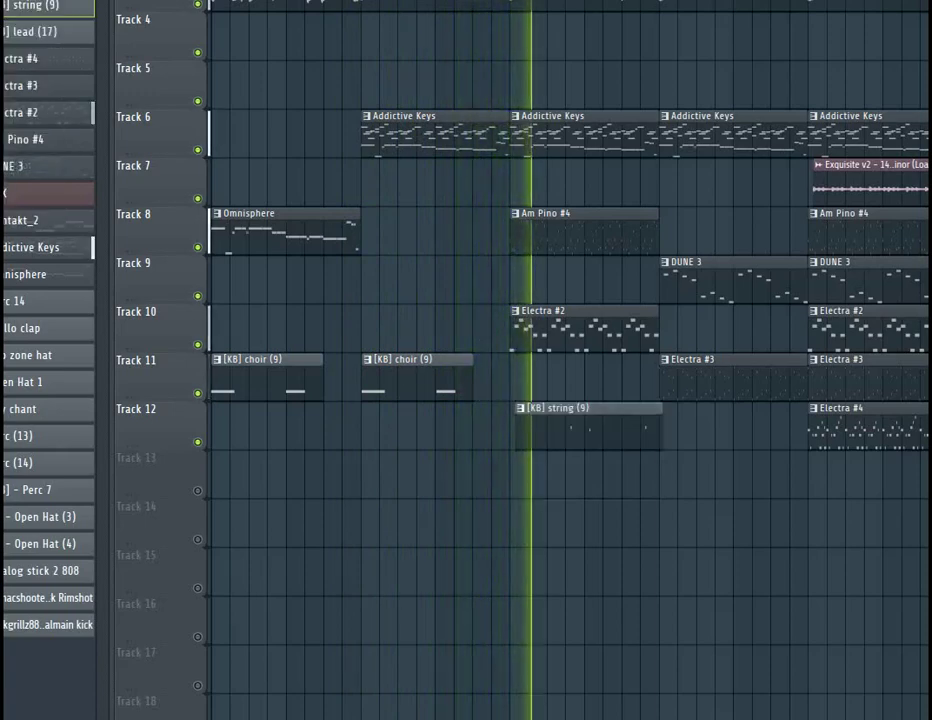
pyautogui.moveTo(525, 427); pyautogui.dragTo(515, 427)
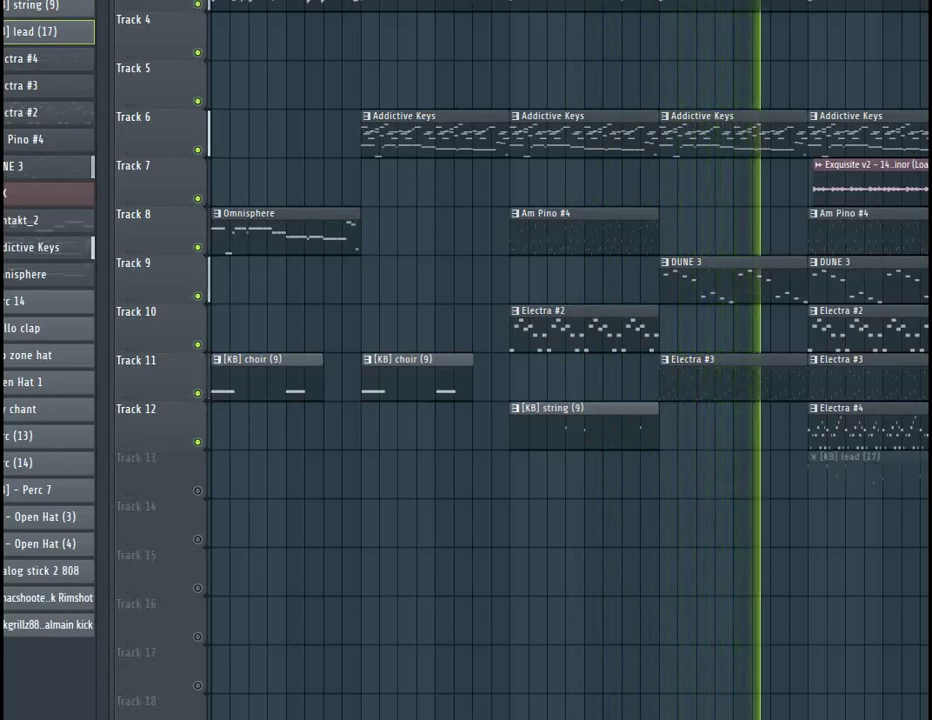
pyautogui.click(198, 491)
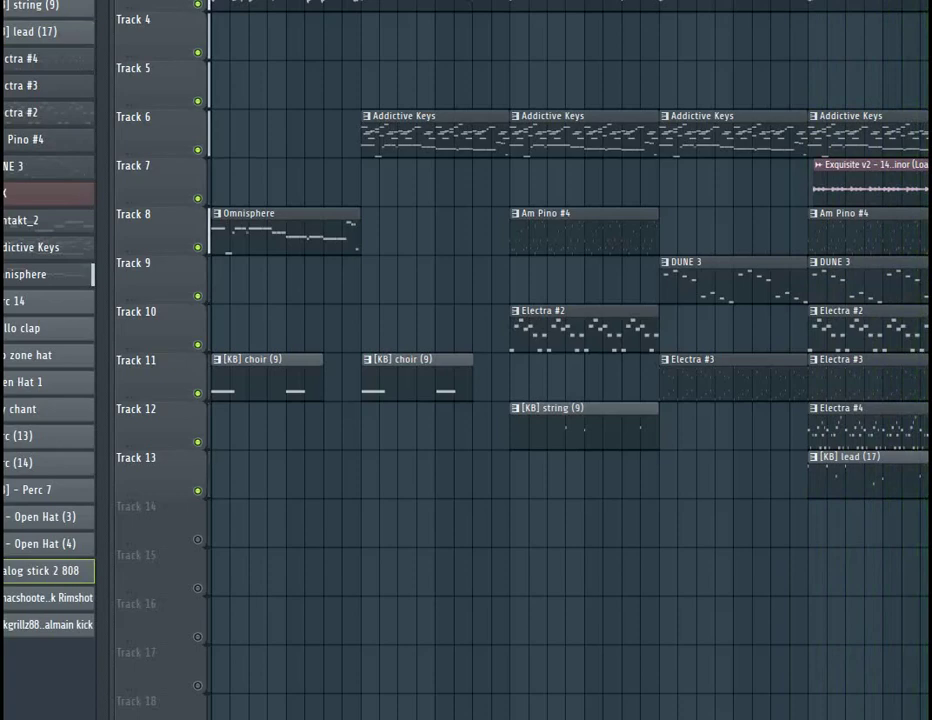
# - Lay a row of Analog stick 2 808 clips on Track 14, aligned under the Addictive Keys clips, and unmute the track
pyautogui.click(440, 474)
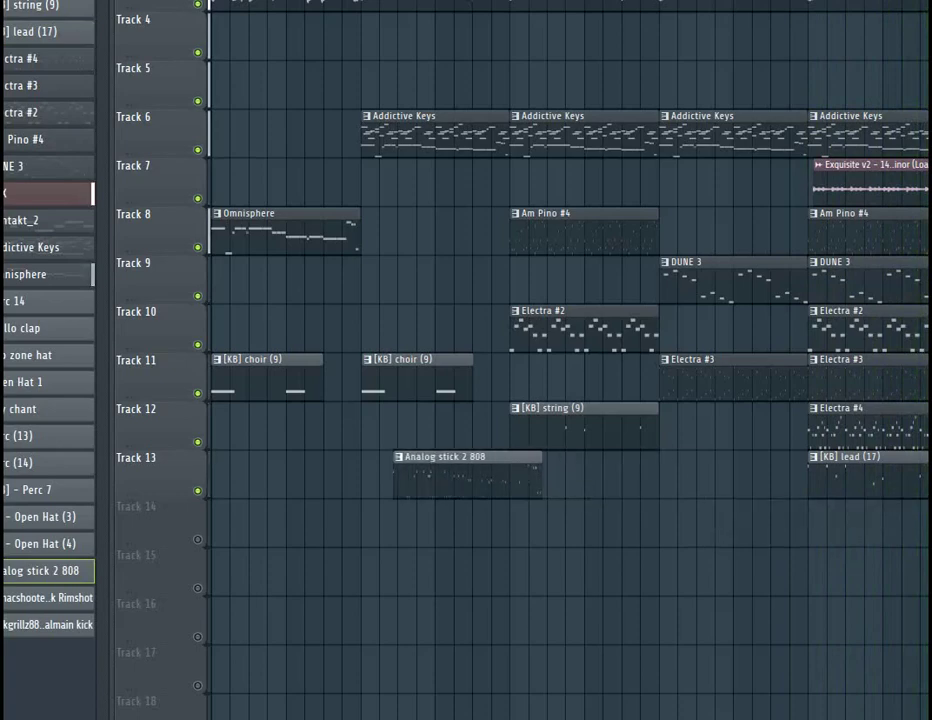
pyautogui.moveTo(398, 474); pyautogui.dragTo(370, 520)
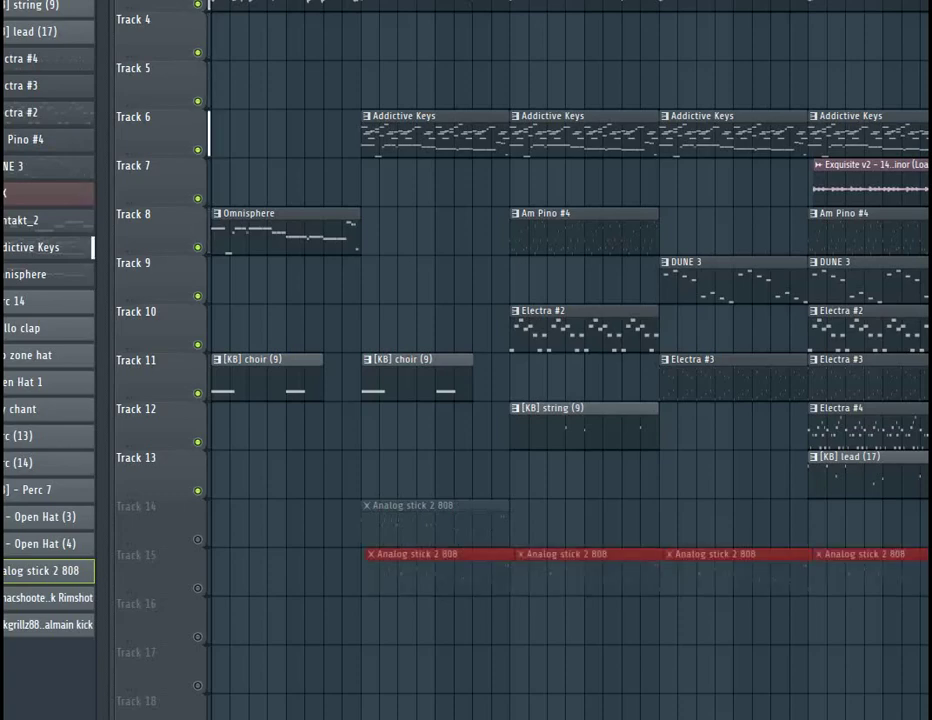
pyautogui.rightClick(435, 522)
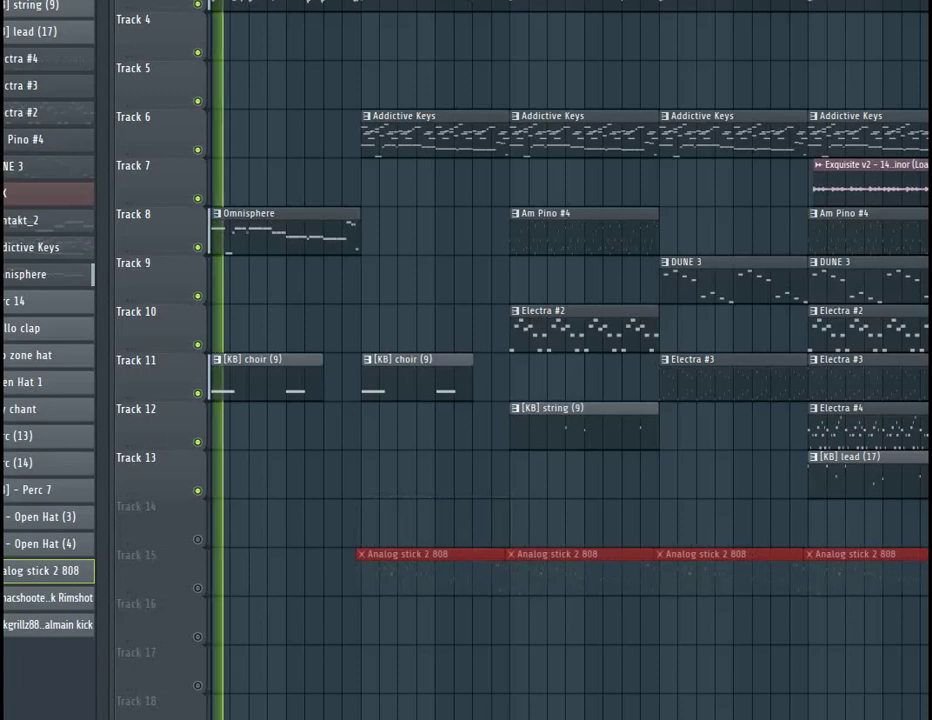
pyautogui.hotkey('shift', 'Up')
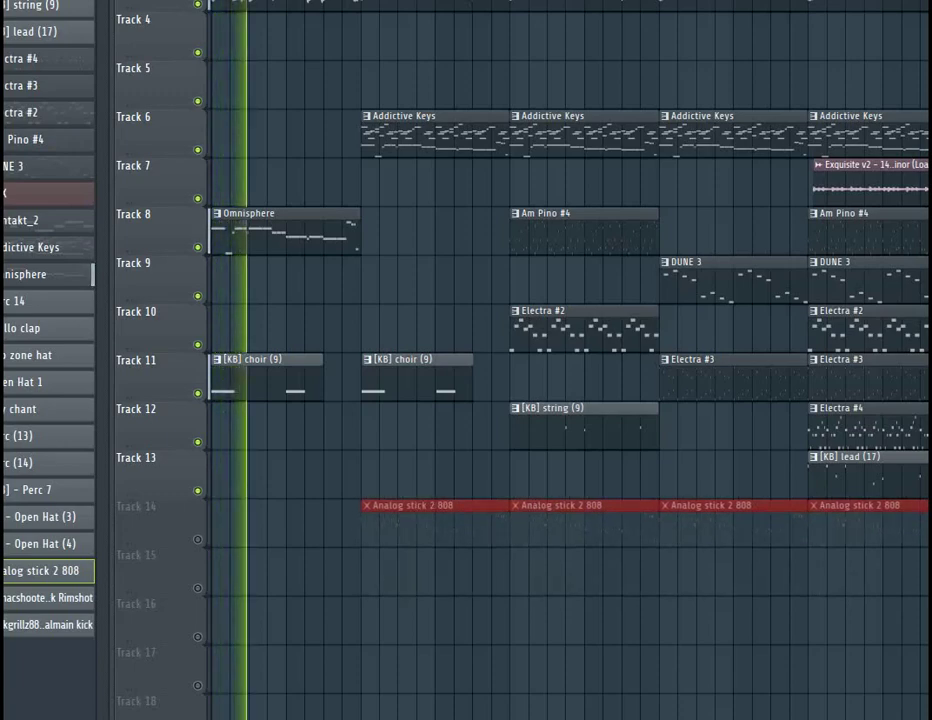
pyautogui.click(197, 540)
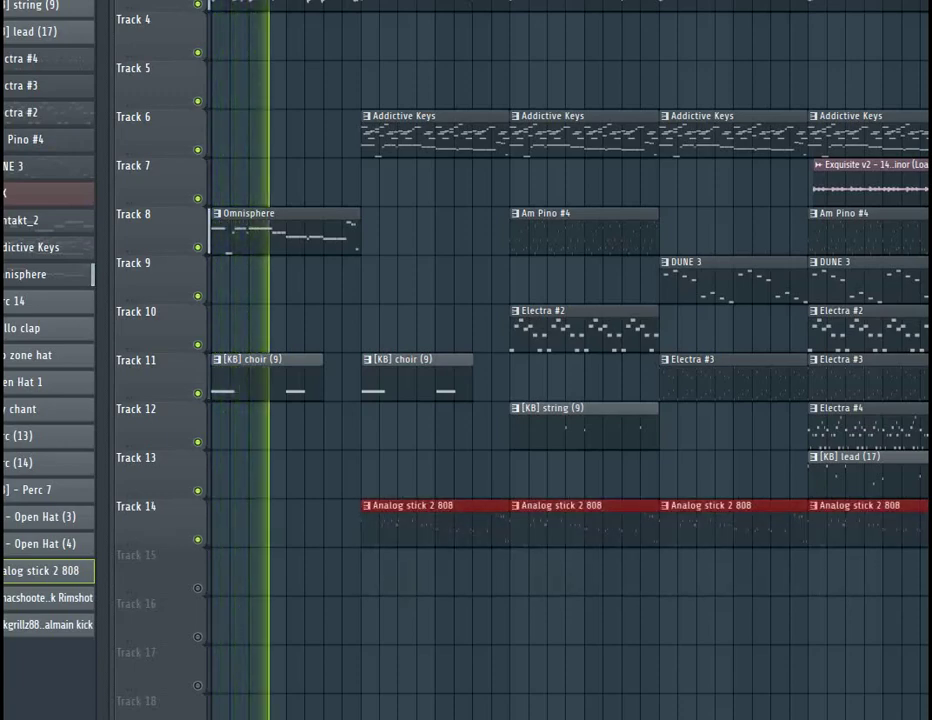
# - Lay a row of Crock Rimshot clips on Track 15, directly beneath the Analog stick 2 808 clips
pyautogui.click(48, 598)
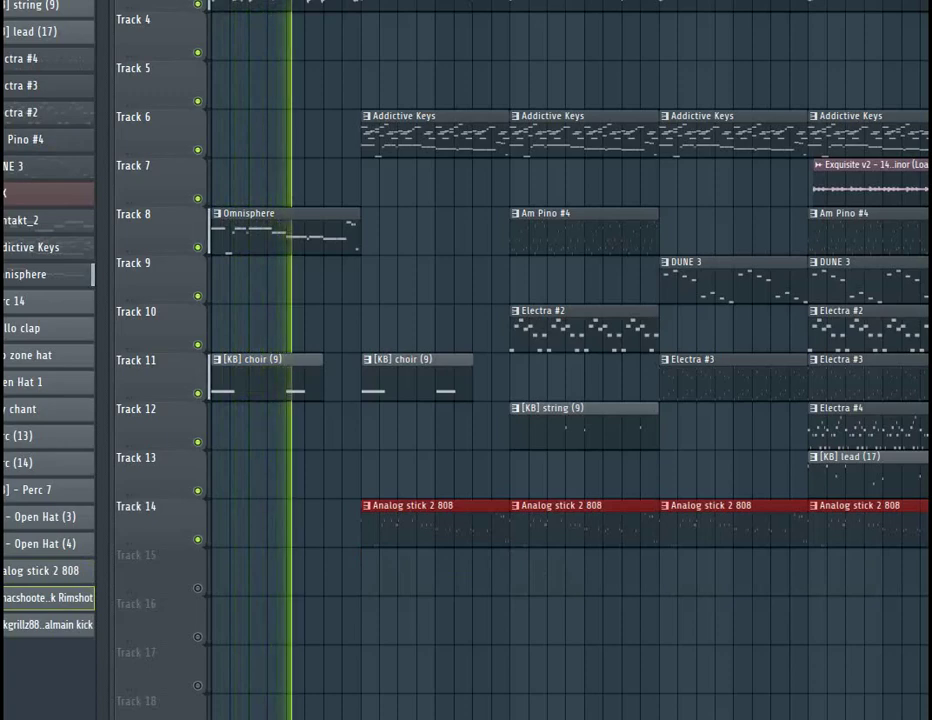
pyautogui.moveTo(400, 571); pyautogui.dragTo(870, 571)
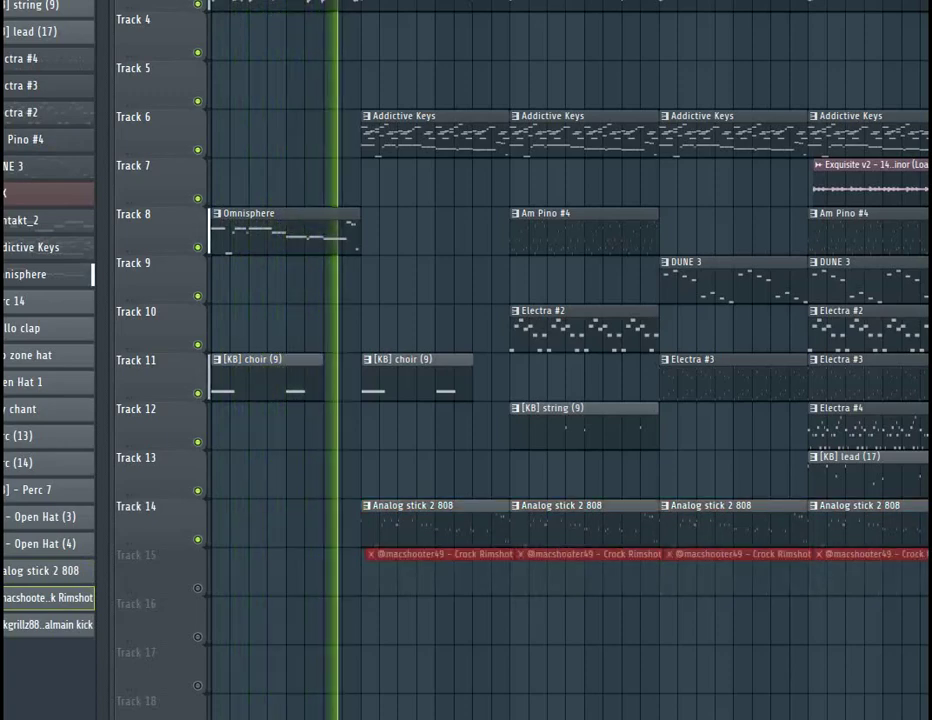
# - Copy both [KB] choir (9) clips to Track 16 under the third and fourth Addictive Keys clips, and unmute the track
pyautogui.moveTo(305, 355); pyautogui.dragTo(437, 447)
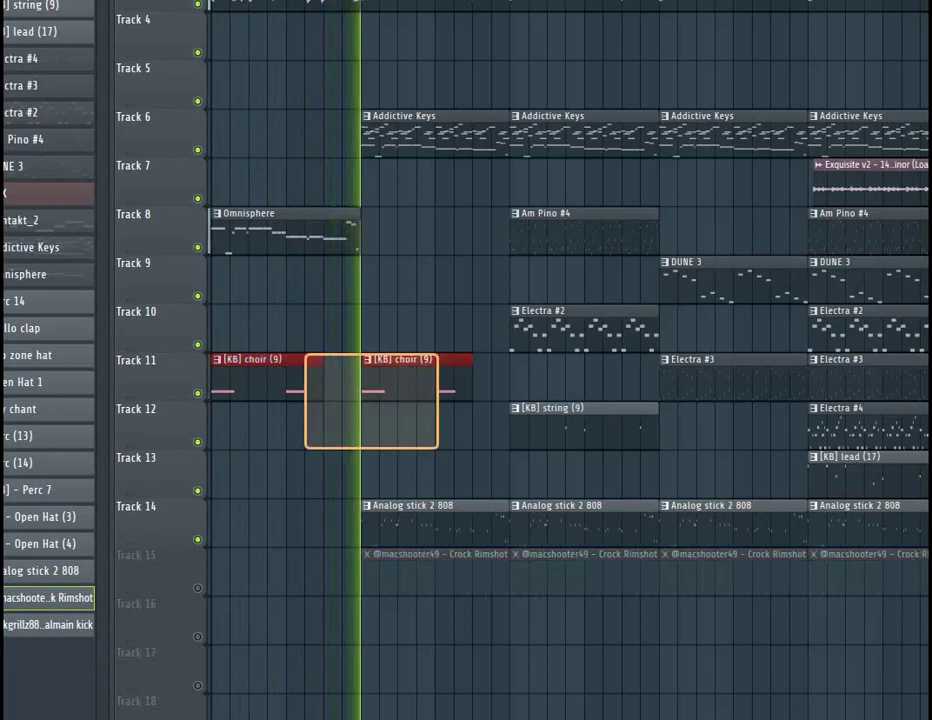
pyautogui.moveTo(430, 375); pyautogui.dragTo(849, 623)
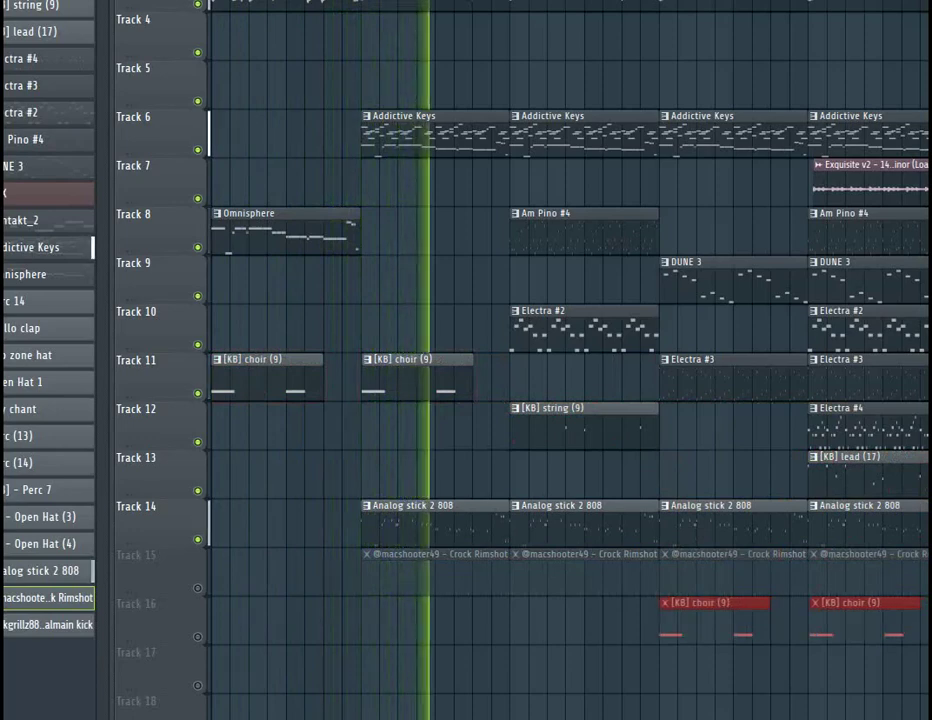
pyautogui.click(198, 637)
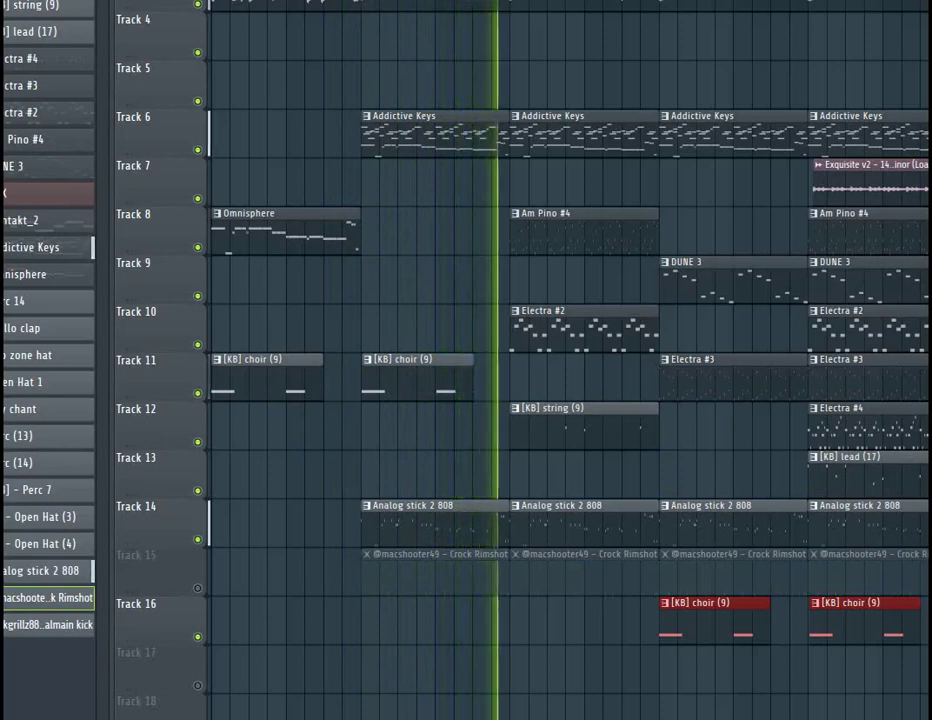
# - Place AR - Open Hat (4) on Track 17 under the first and third Analog stick 2 808 clips, and unmute the track
pyautogui.scroll(-2, 570, 360)
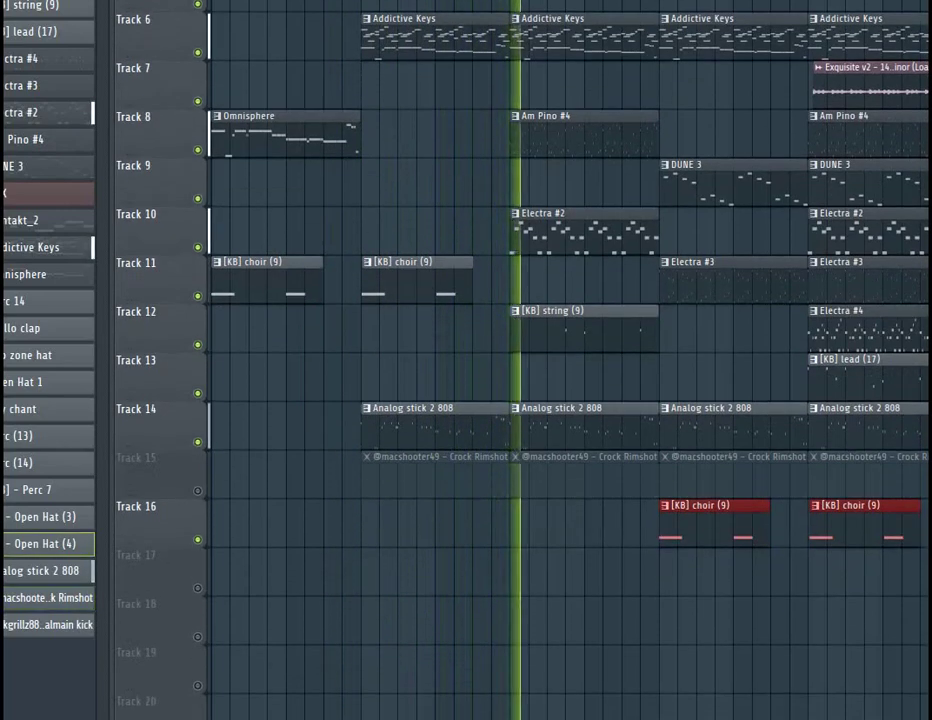
pyautogui.click(371, 570)
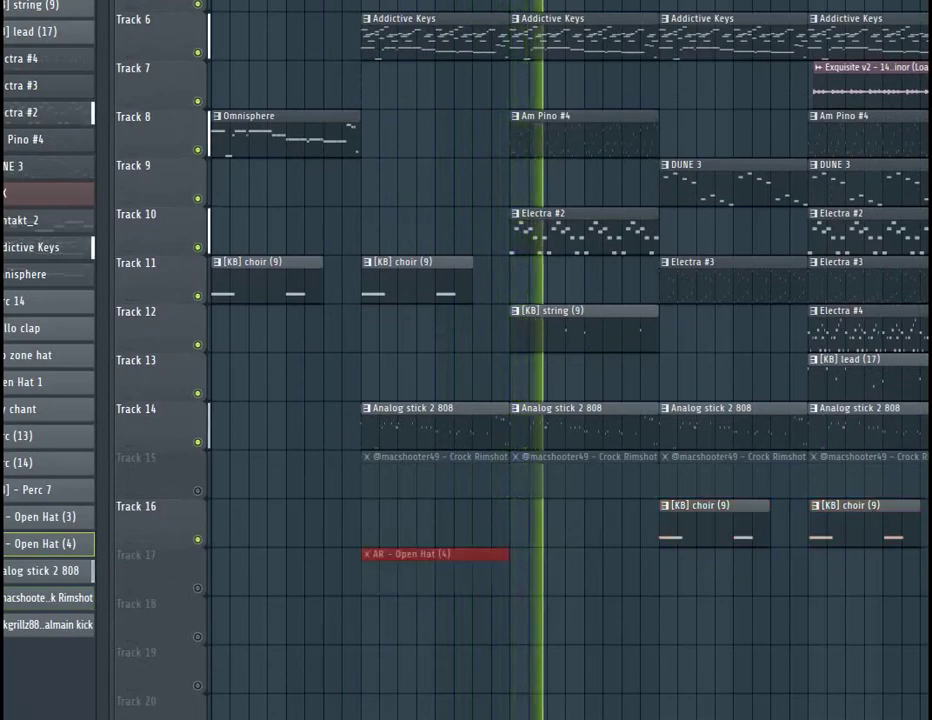
pyautogui.click(198, 588)
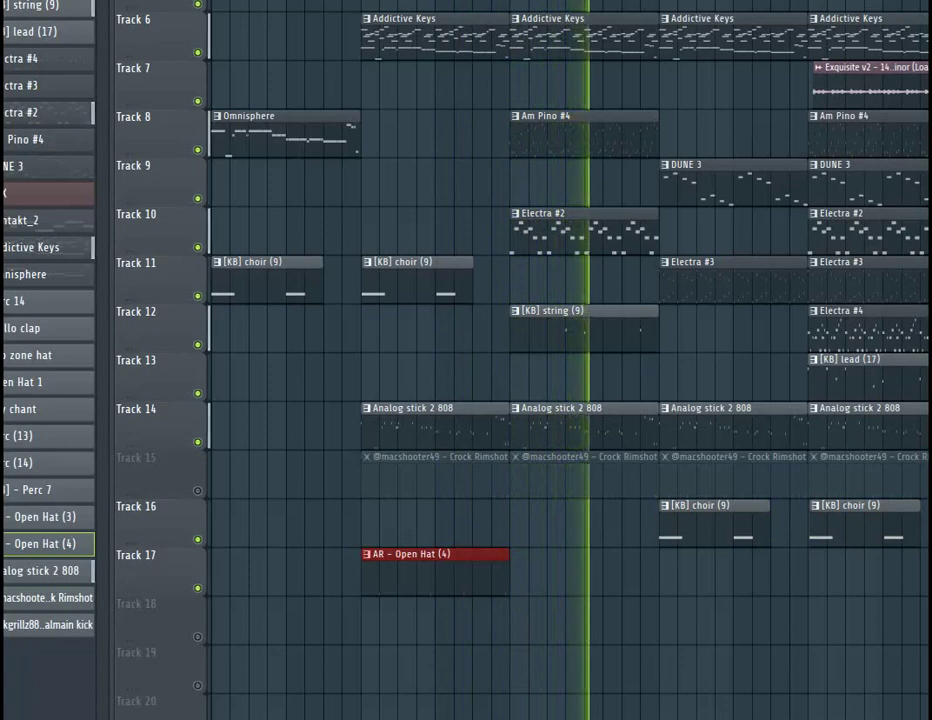
pyautogui.click(669, 572)
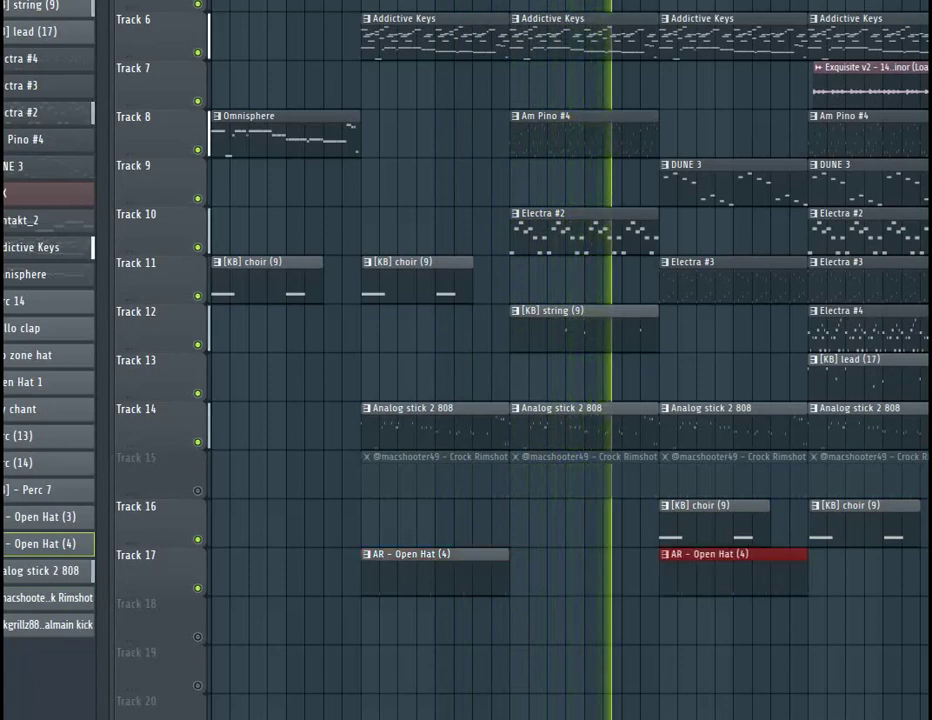
# - Place AR - Open Hat (3) on Track 18 under the second and third Analog stick 2 808 clips, and unmute the track
pyautogui.click(48, 517)
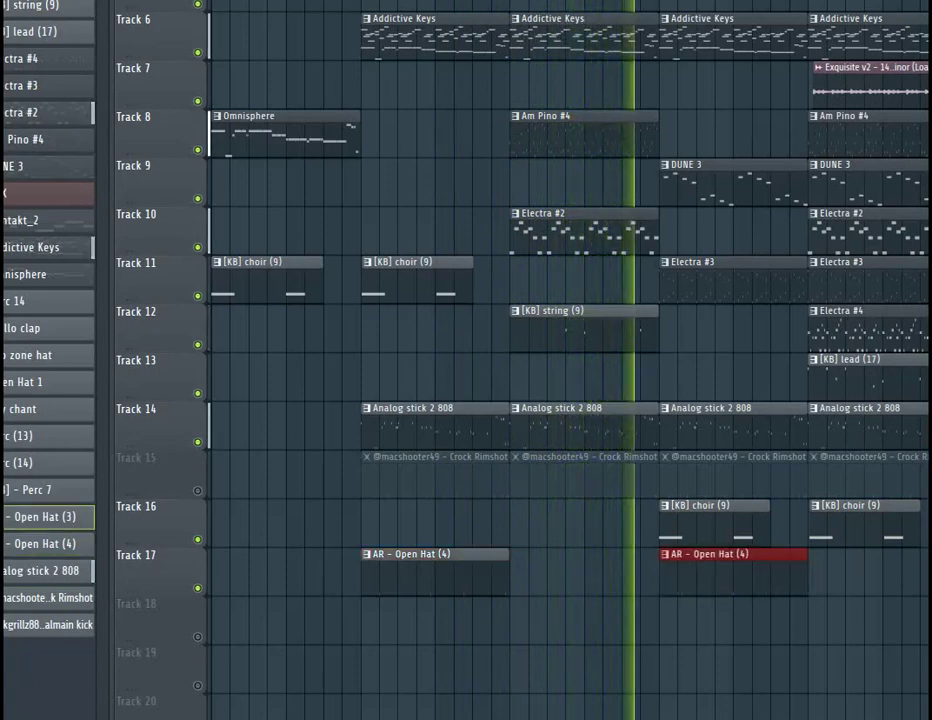
pyautogui.click(522, 618)
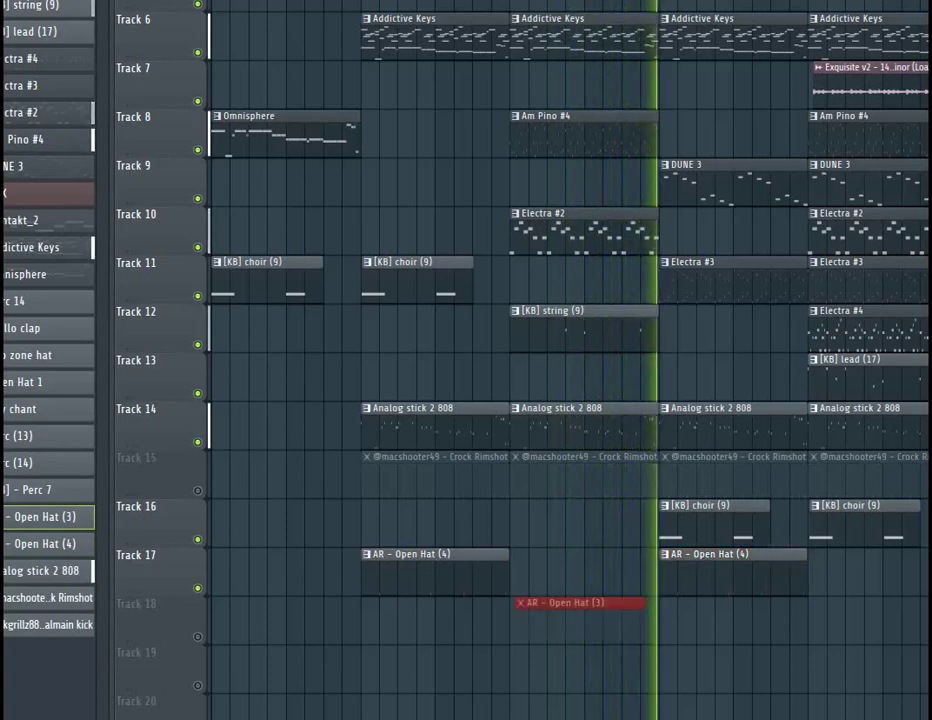
pyautogui.moveTo(522, 618); pyautogui.dragTo(517, 618)
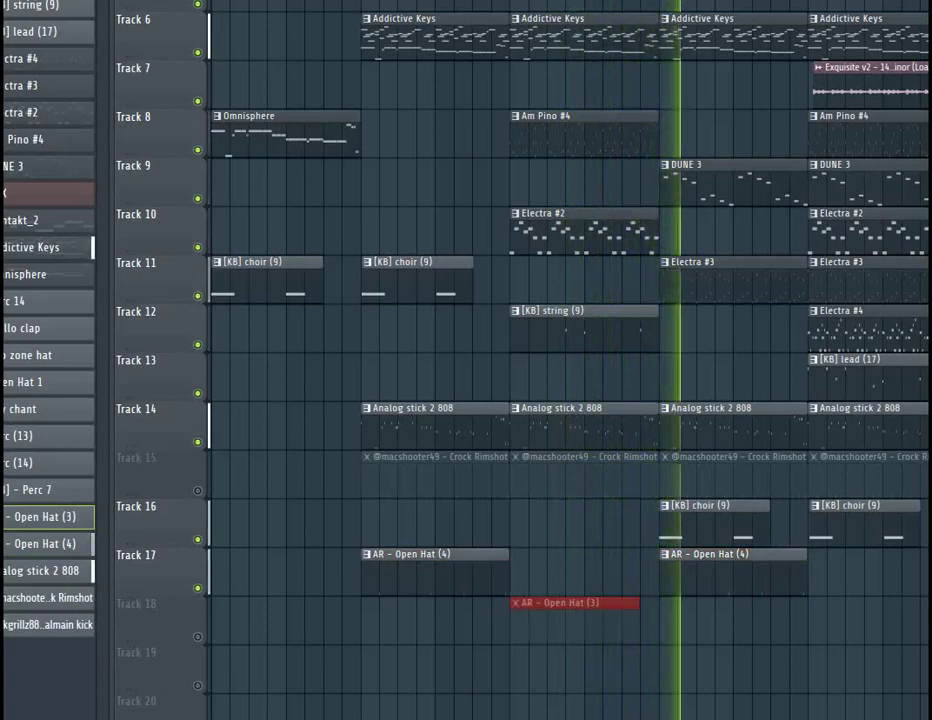
pyautogui.click(197, 637)
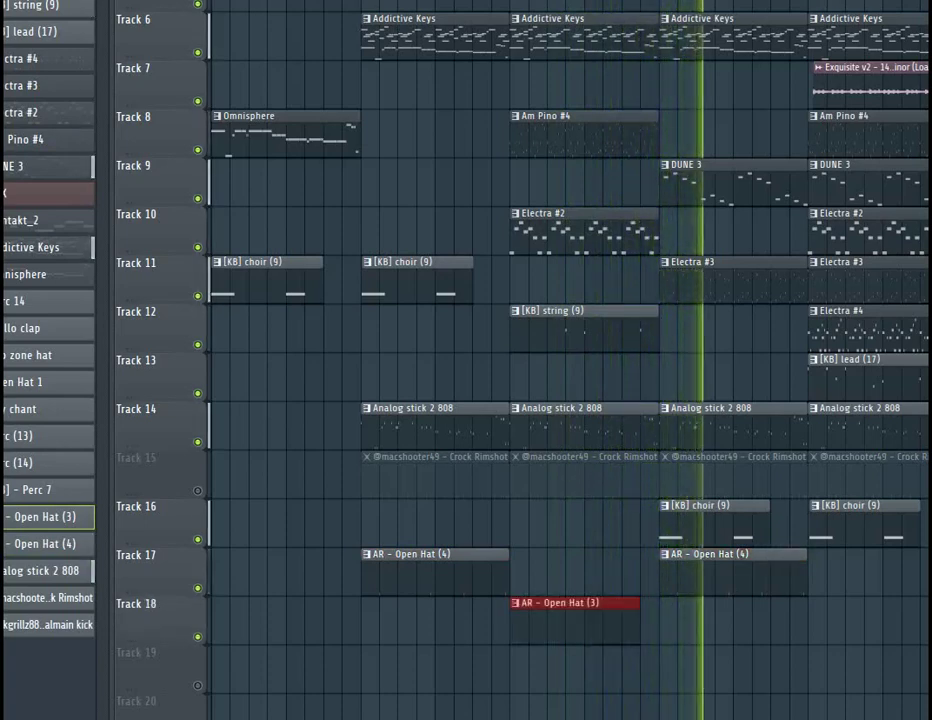
pyautogui.hotkey('ctrl', 'b')
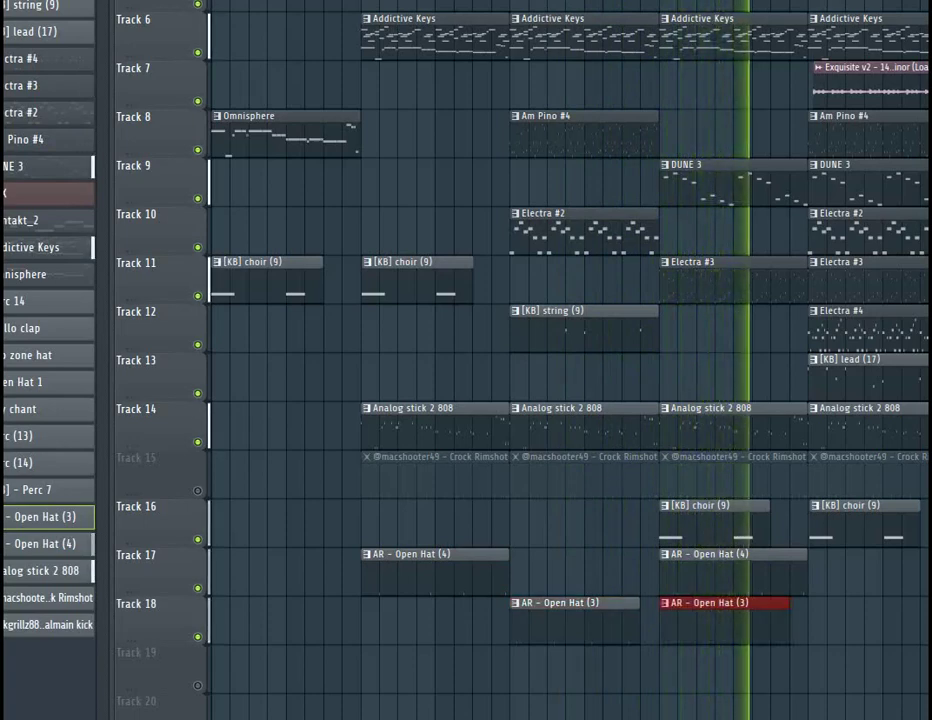
# - Place the [KB] - Perc 7 pattern on Track 19 under the fourth Analog stick 2 808 clip, and unmute the track
pyautogui.click(45, 490)
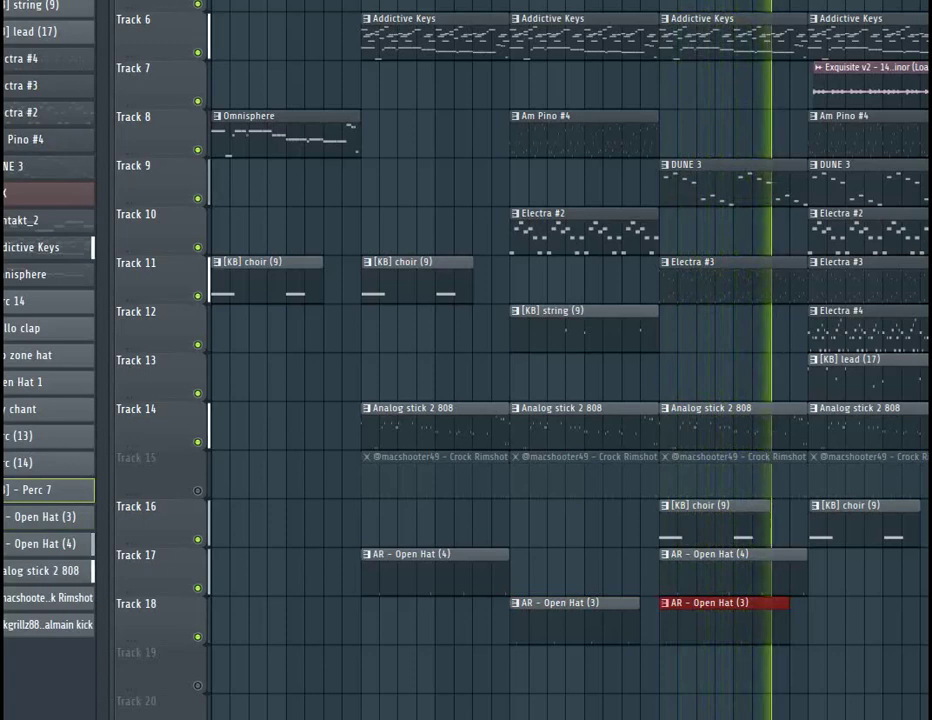
pyautogui.click(817, 667)
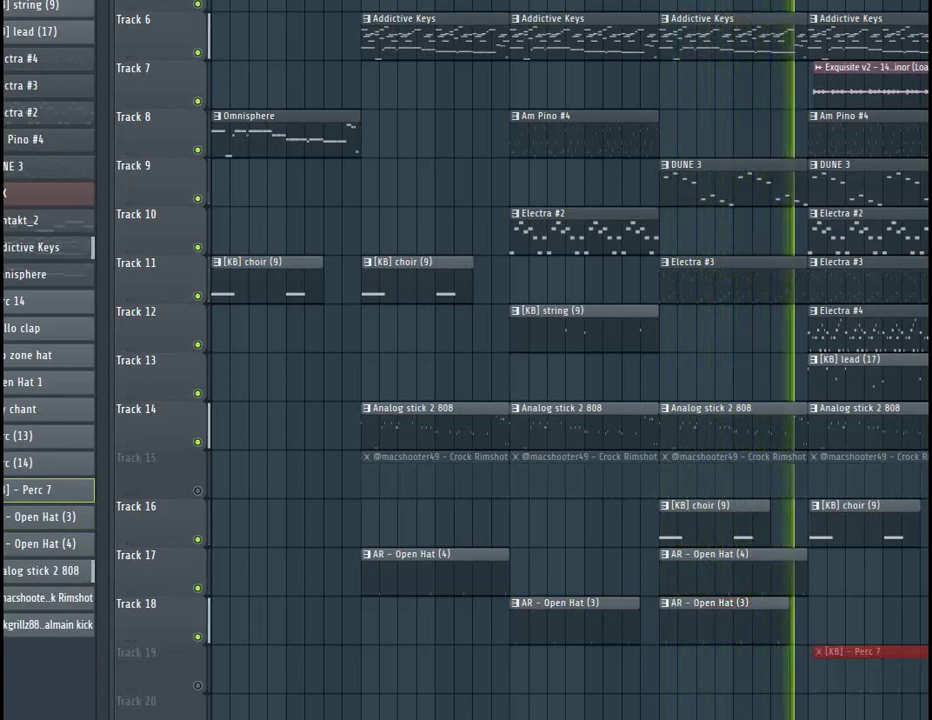
pyautogui.moveTo(818, 667); pyautogui.dragTo(812, 667)
pyautogui.click(197, 686)
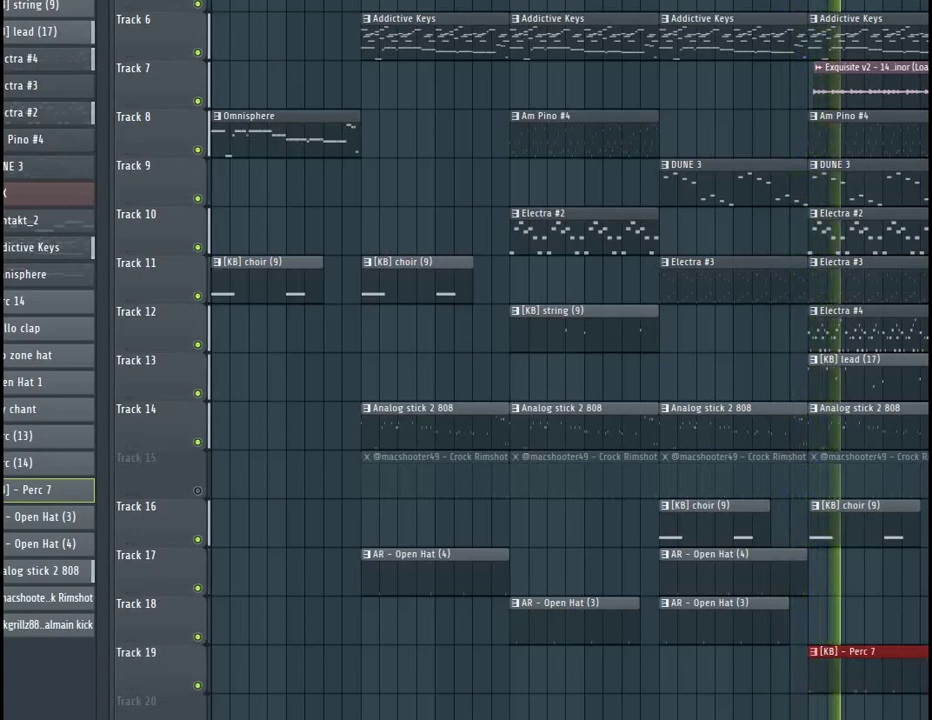
# - Copy the [KB] - Perc 7 clip on Track 19 to the preceding section, and play from the first Analog stick 2 808 clip
pyautogui.click(47, 463)
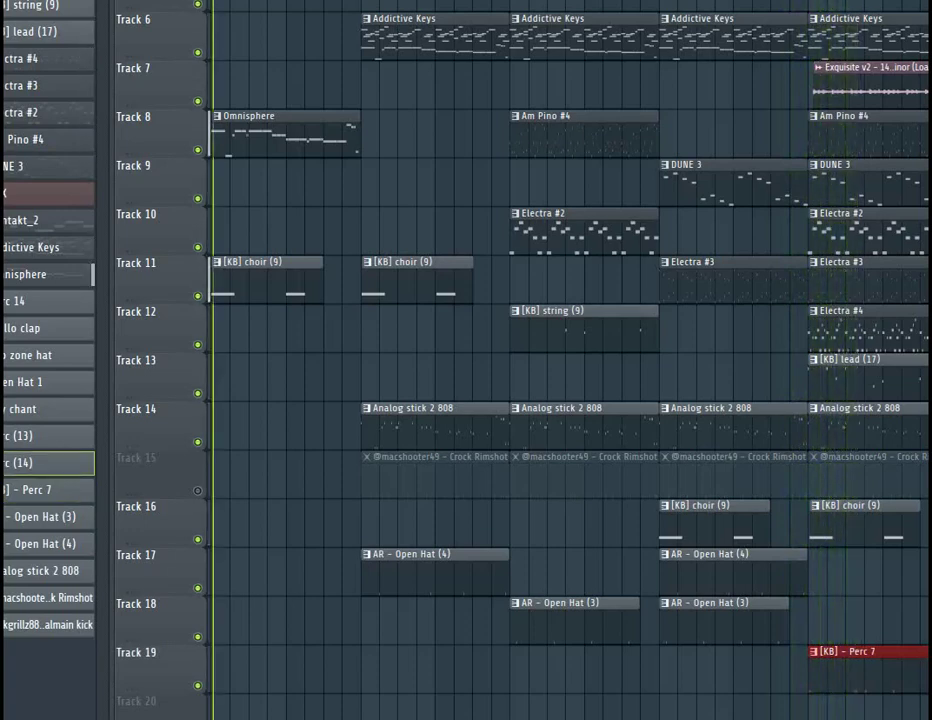
pyautogui.scroll(-2, 570, 360)
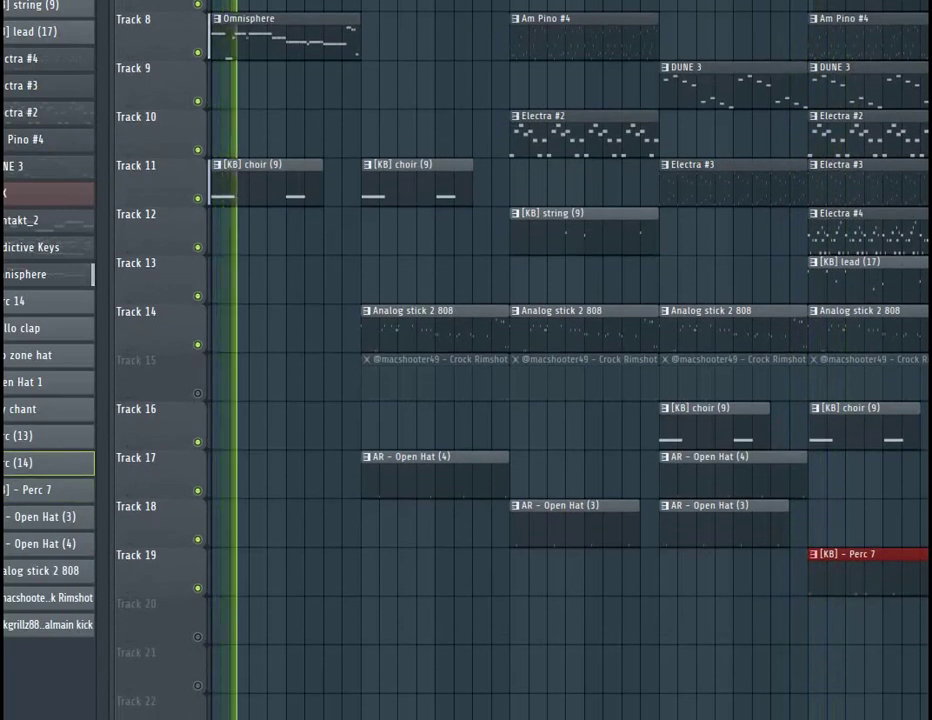
pyautogui.moveTo(865, 576); pyautogui.dragTo(716, 576)
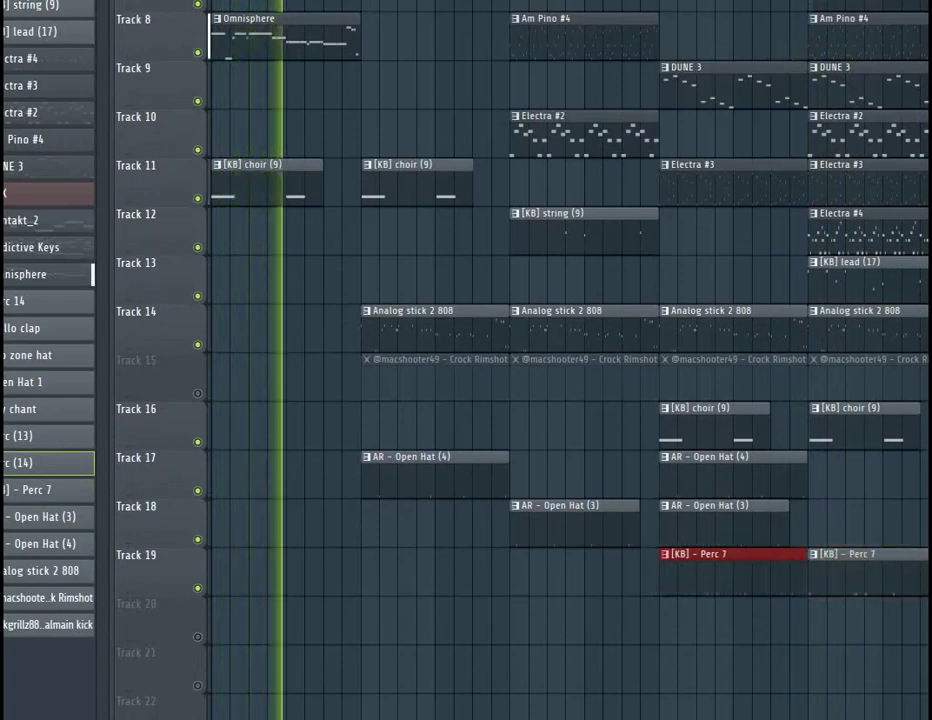
pyautogui.click(362, 3)
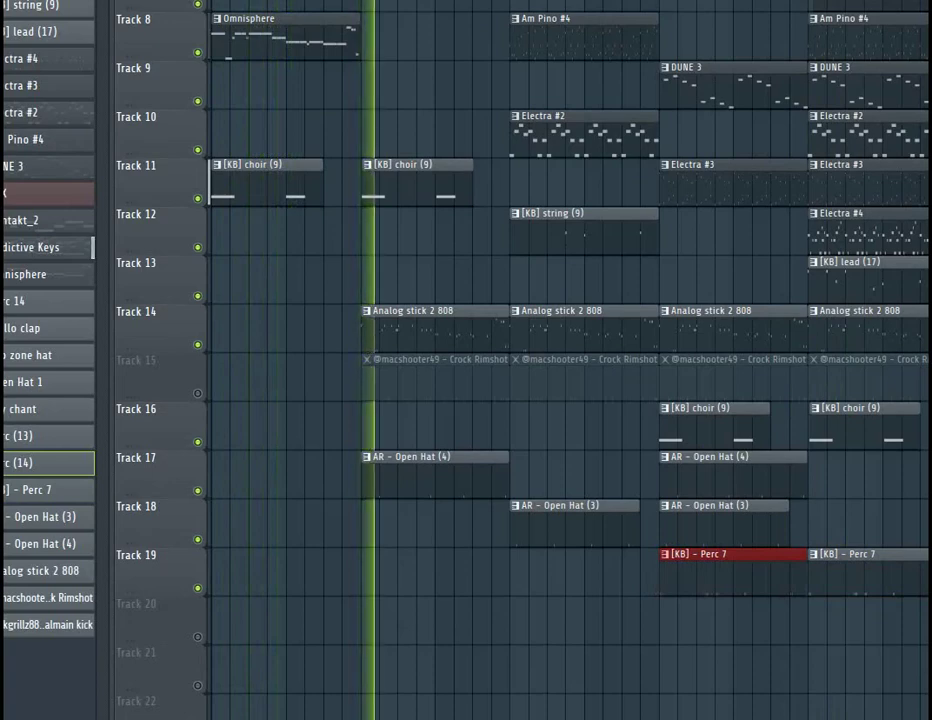
# - Place Perc (14) on Track 20 and Perc (13) on Track 21 under the first and second Analog stick 2 808 clips, and unmute both tracks
pyautogui.click(370, 620)
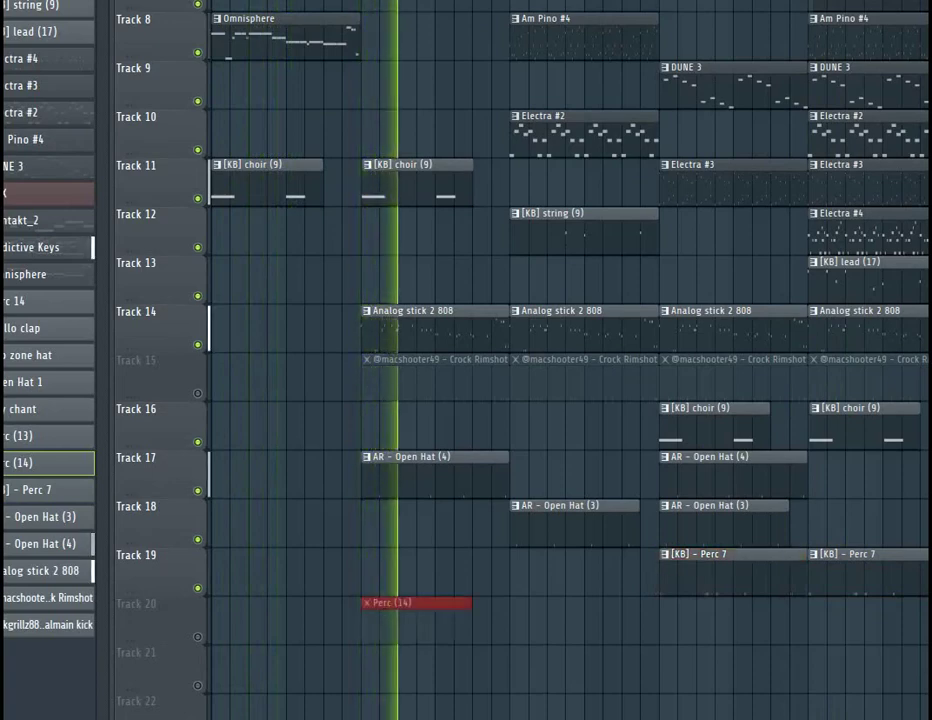
pyautogui.press('space')
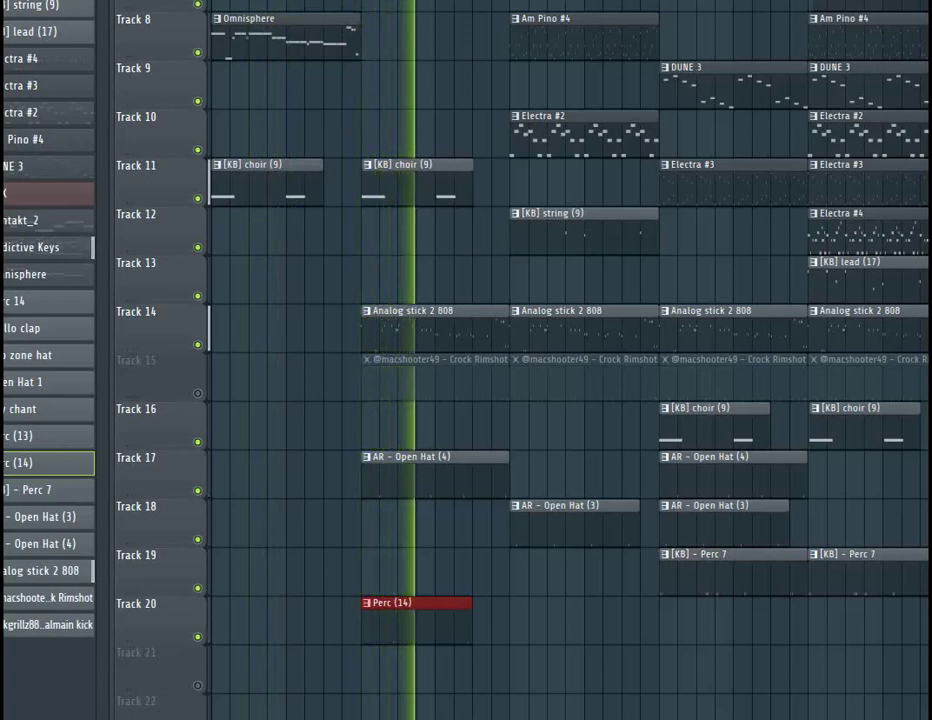
pyautogui.scroll(-1, 570, 360)
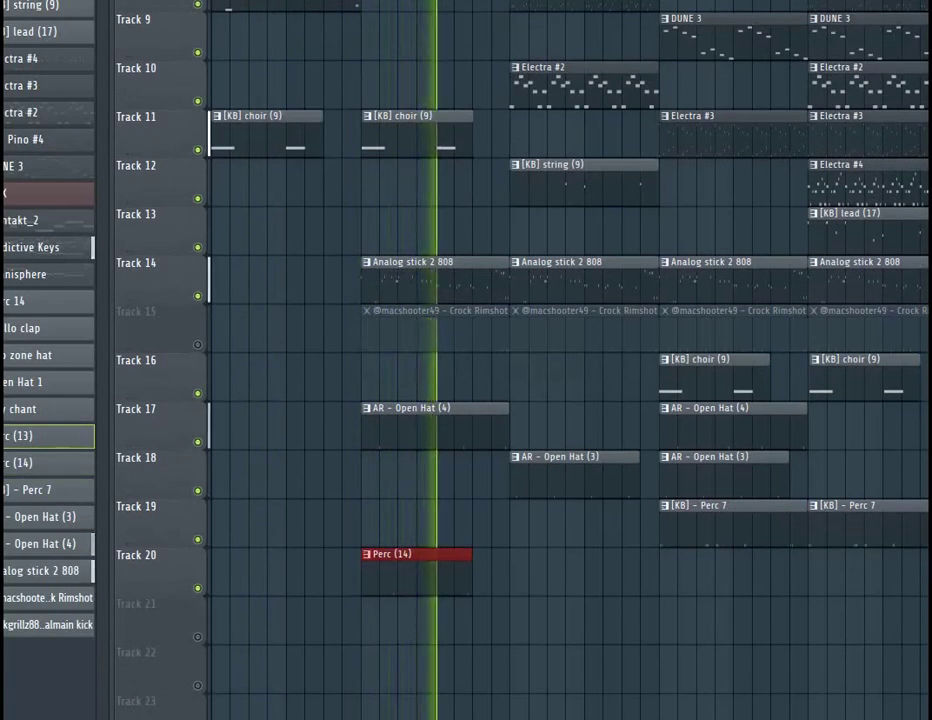
pyautogui.click(368, 620)
pyautogui.click(197, 637)
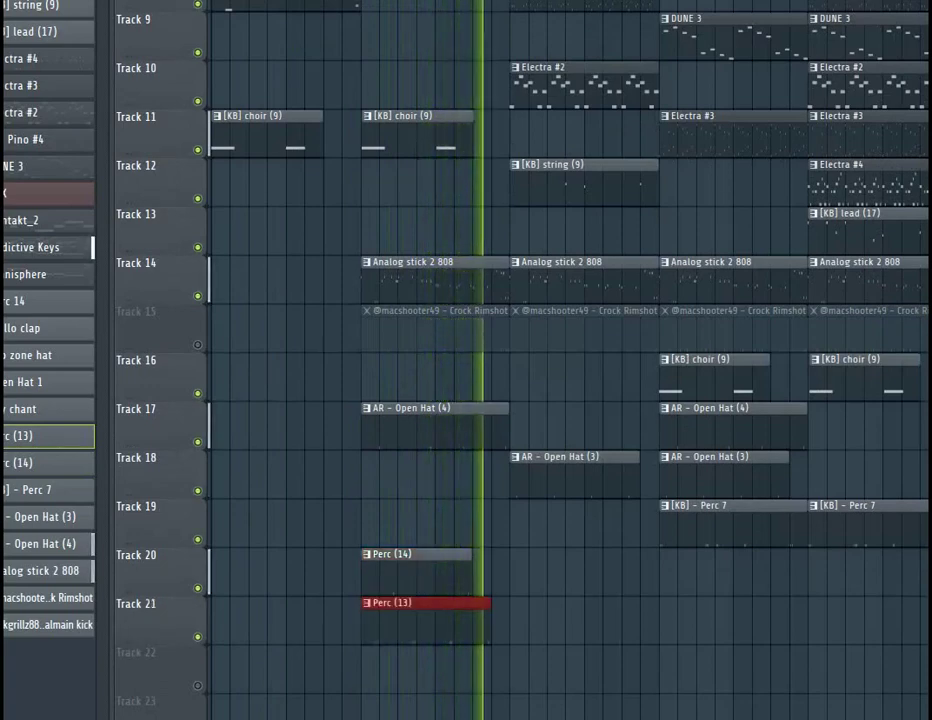
pyautogui.moveTo(371, 560); pyautogui.dragTo(509, 634)
pyautogui.moveTo(420, 620); pyautogui.dragTo(565, 620)
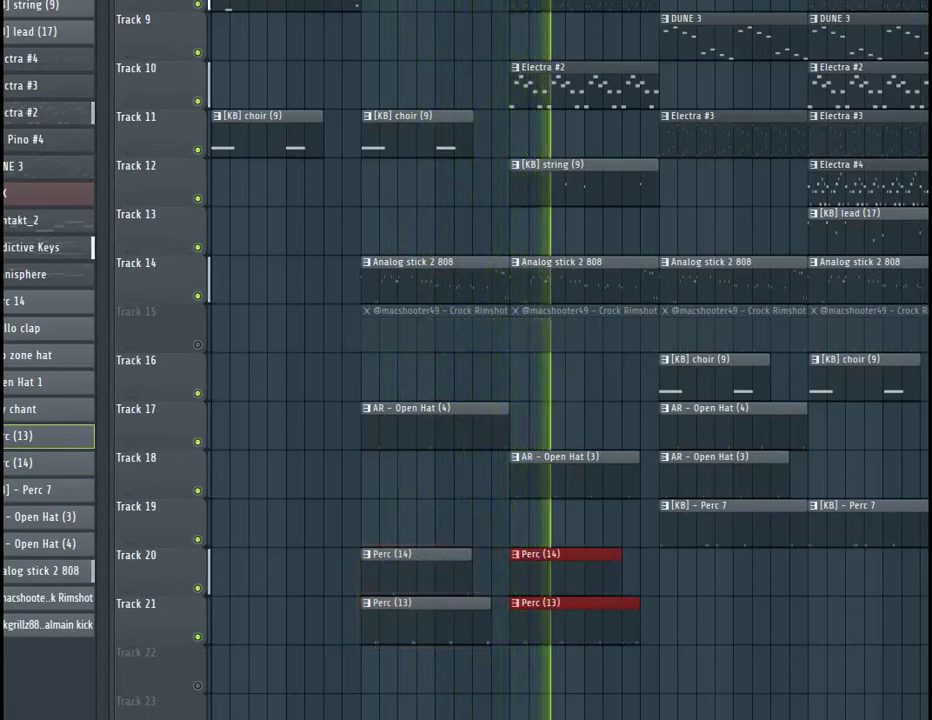
# - Place zay chant clips on Track 22 starting about halfway through the second, third and fourth Analog stick 2 808 clips, and unmute the track
pyautogui.scroll(-2, 570, 400)
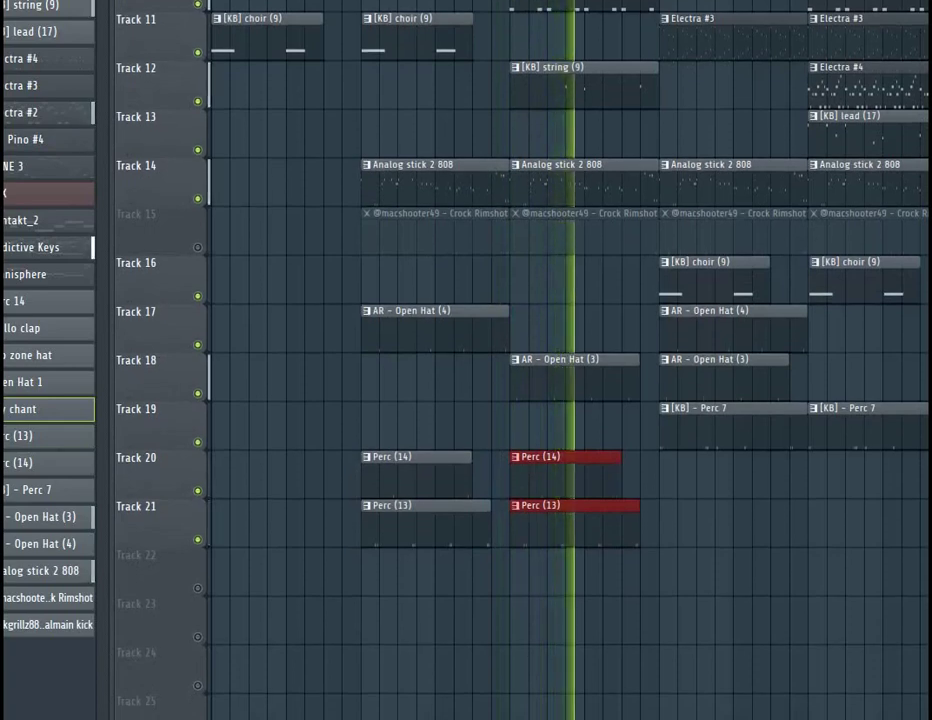
pyautogui.click(593, 572)
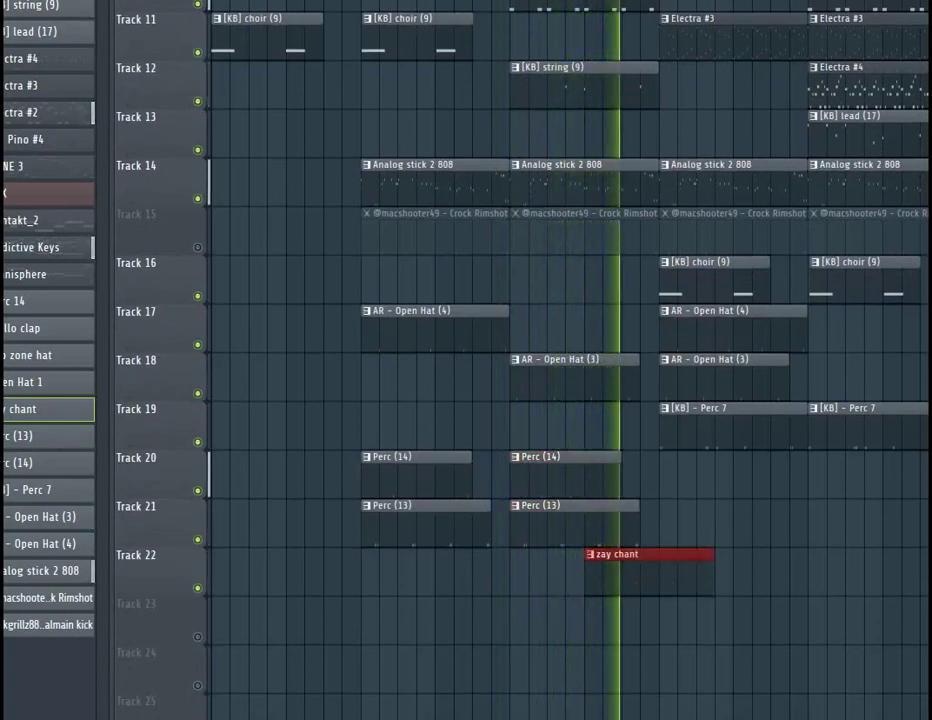
pyautogui.moveTo(593, 572); pyautogui.dragTo(889, 572)
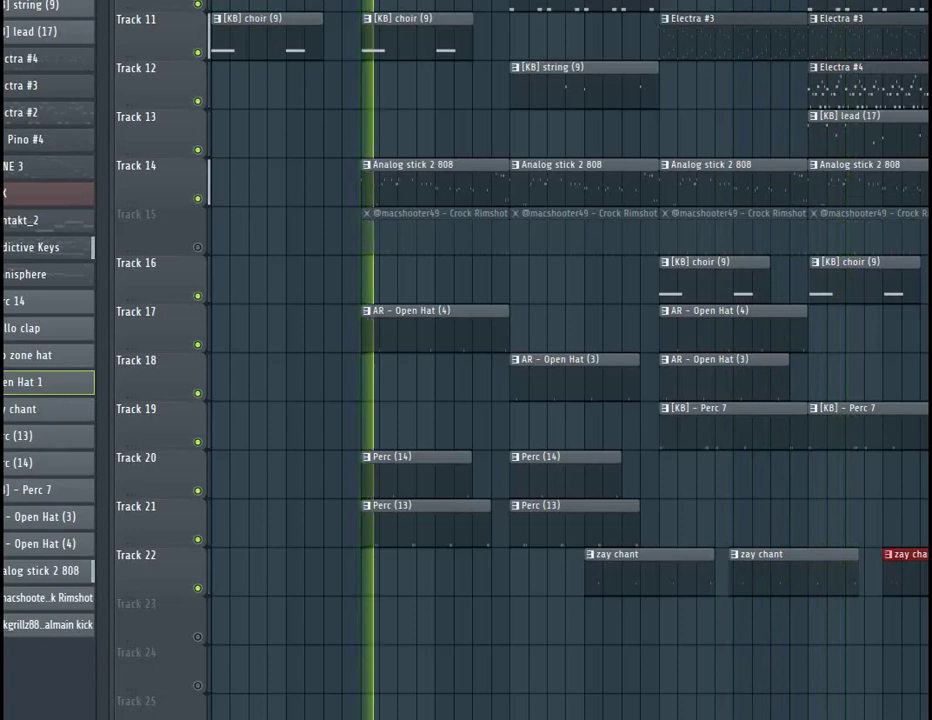
# - Place Open Hat 1 on Track 23 under the first Analog stick 2 808 clip, unmute the track, and replay that section
pyautogui.press('space')
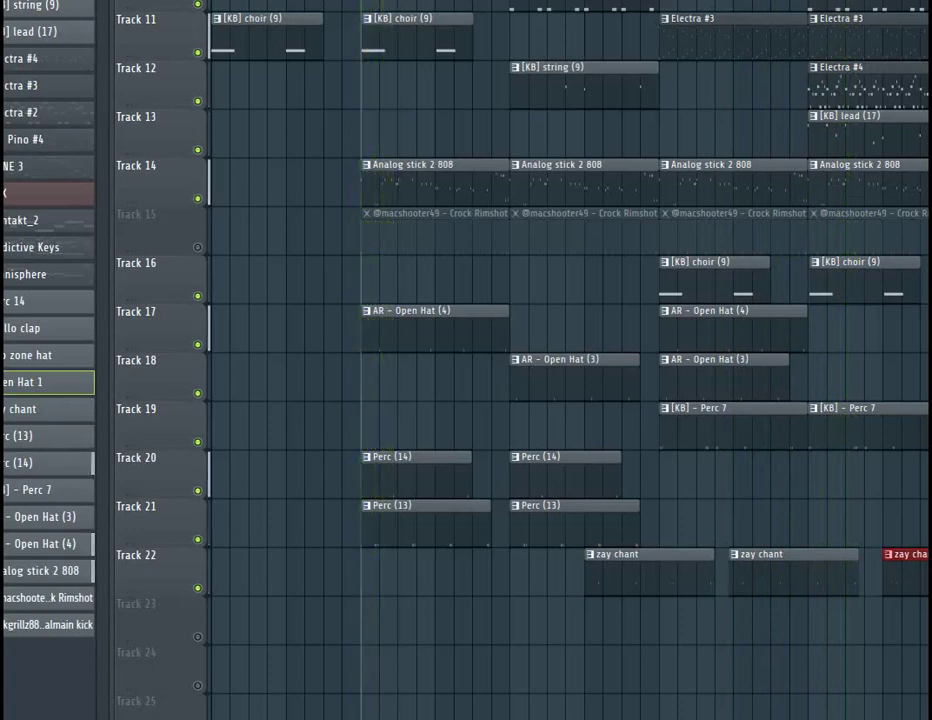
pyautogui.click(371, 617)
pyautogui.press('space')
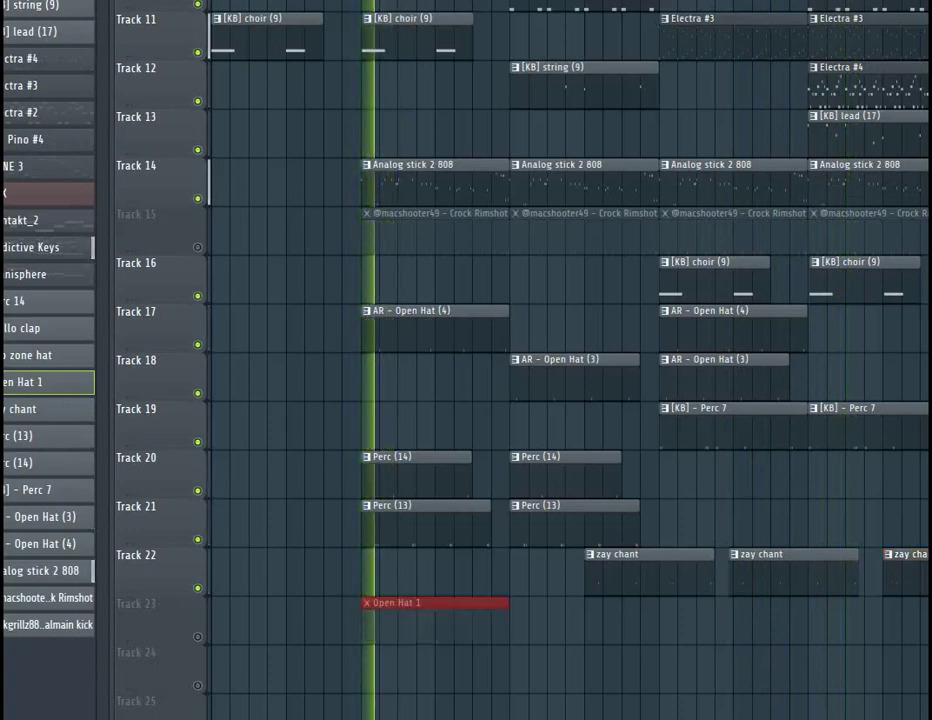
pyautogui.press('space')
pyautogui.press('space')
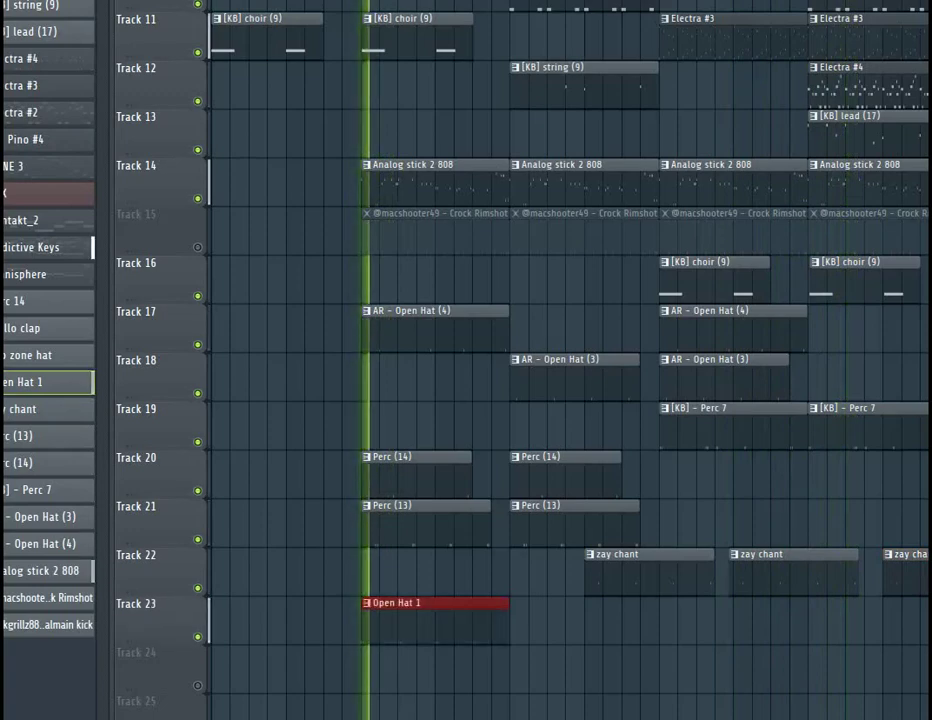
# - Copy the Open Hat 1 clip along Track 23 under the second, third and fourth Analog stick 2 808 clips
pyautogui.moveTo(459, 610); pyautogui.dragTo(553, 625)
pyautogui.hotkey('ctrl', 'b')
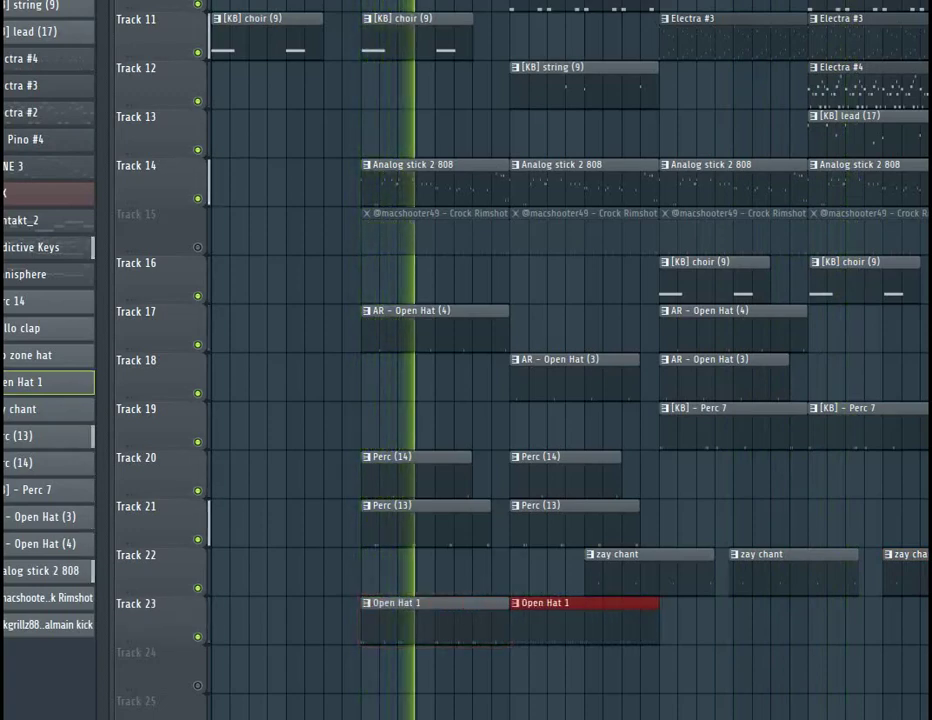
pyautogui.moveTo(433, 622); pyautogui.dragTo(641, 622)
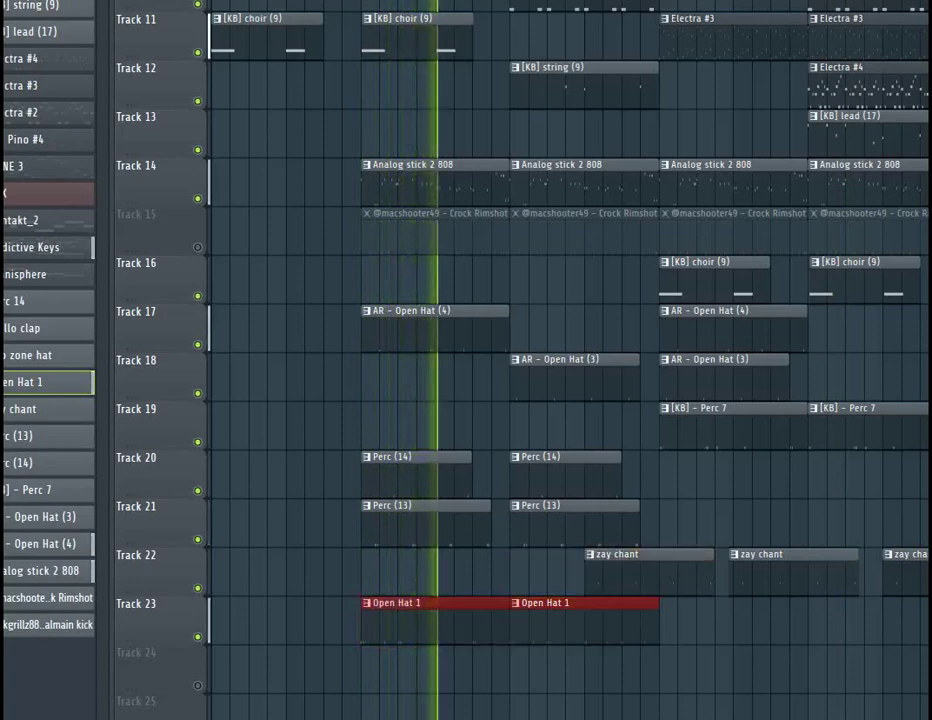
pyautogui.moveTo(580, 622); pyautogui.dragTo(878, 622)
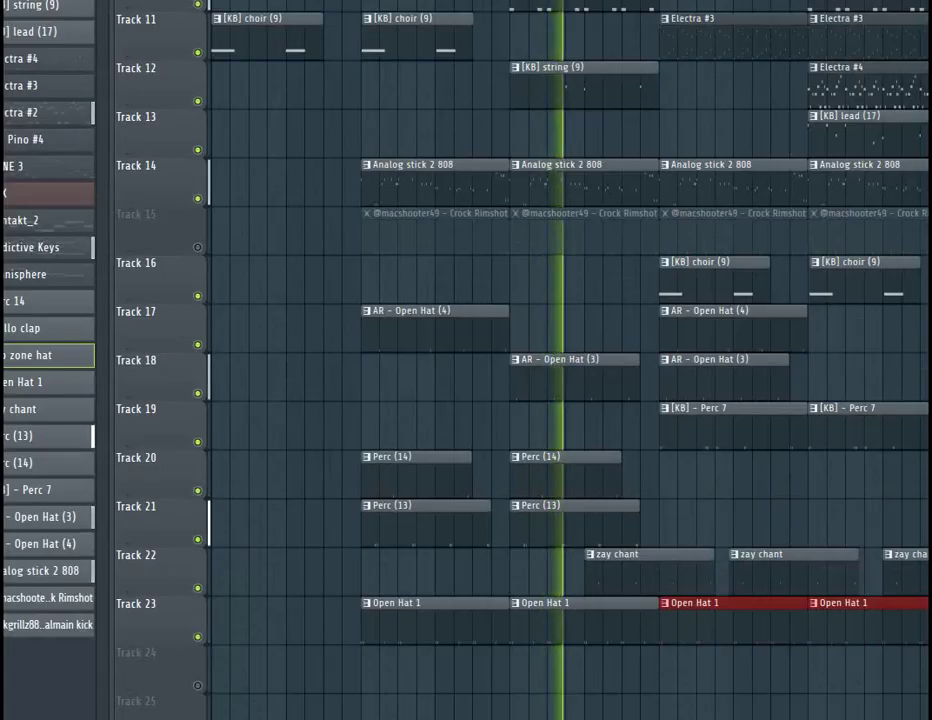
# - Place perc 14 on Track 24 halfway through the first Analog stick 2 808 clip and at the start of the third, and unmute the track
pyautogui.scroll(-1, 570, 360)
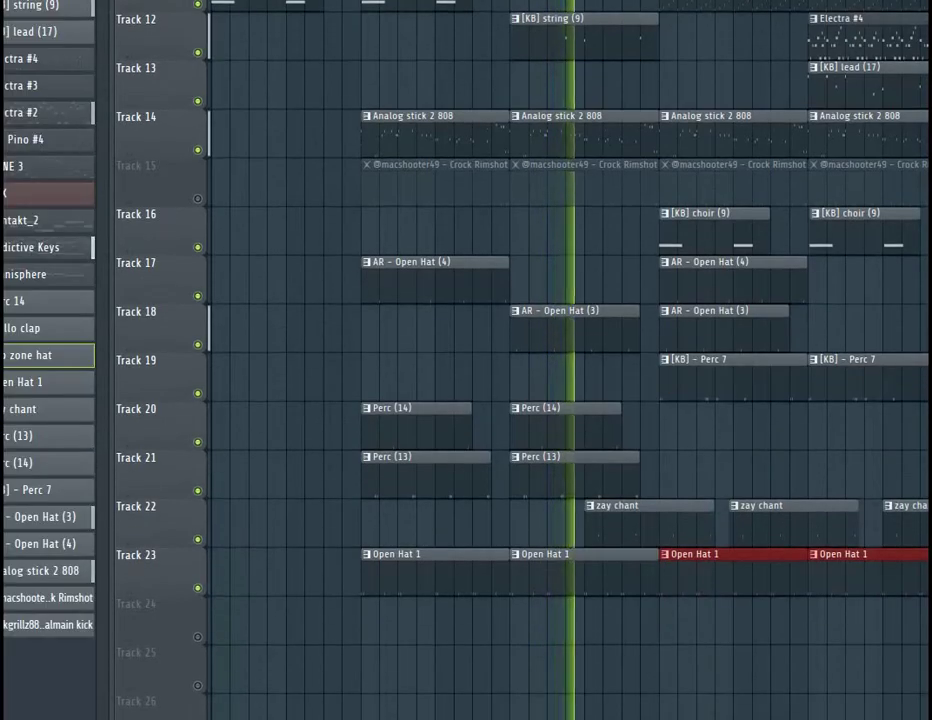
pyautogui.click(48, 301)
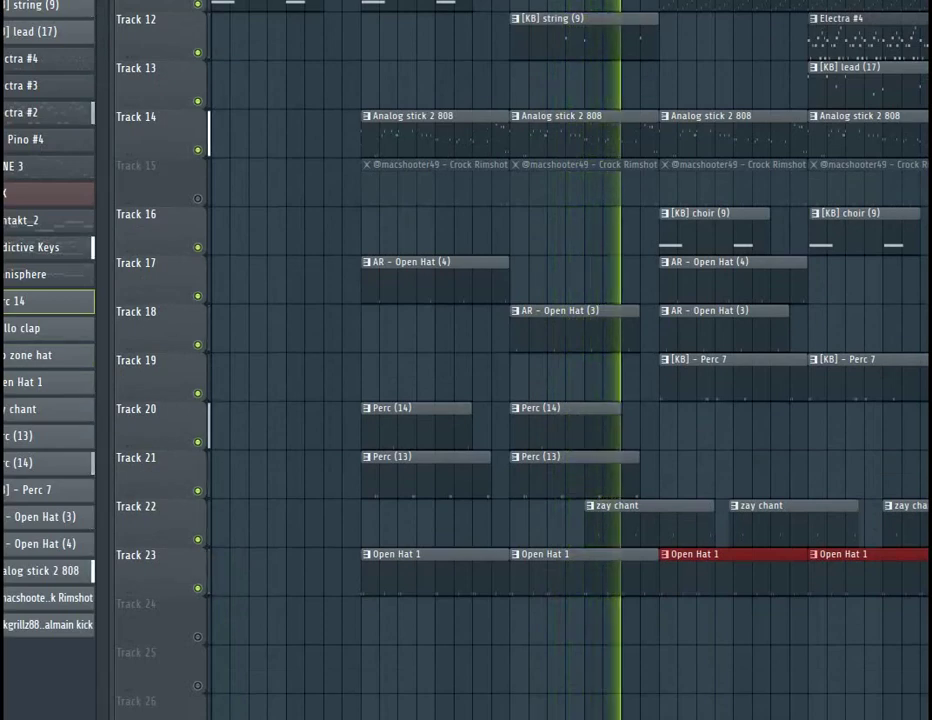
pyautogui.click(444, 620)
pyautogui.click(197, 637)
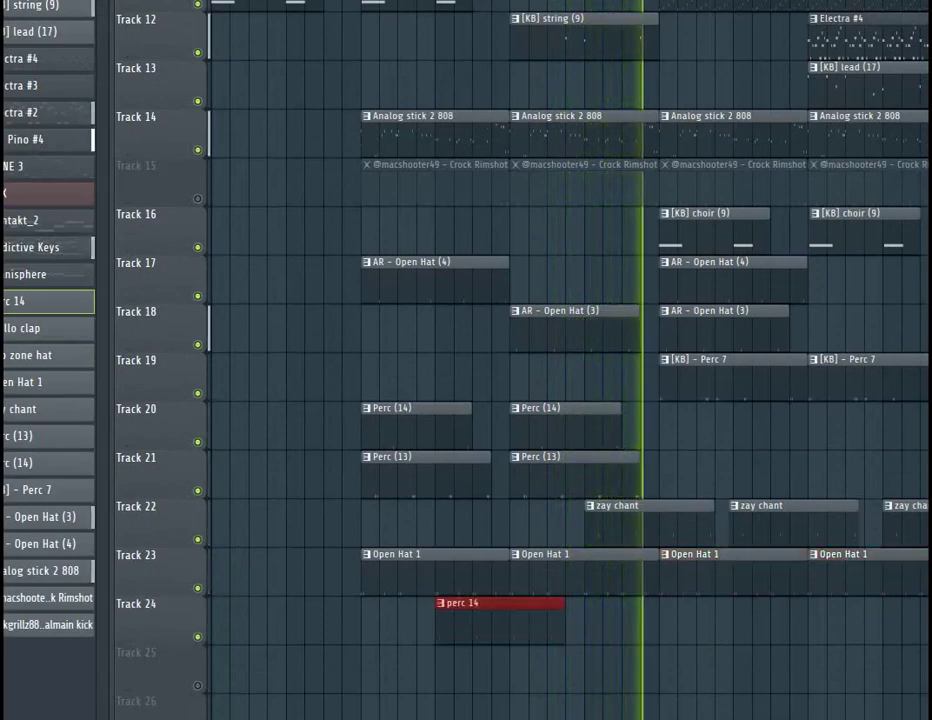
pyautogui.click(668, 620)
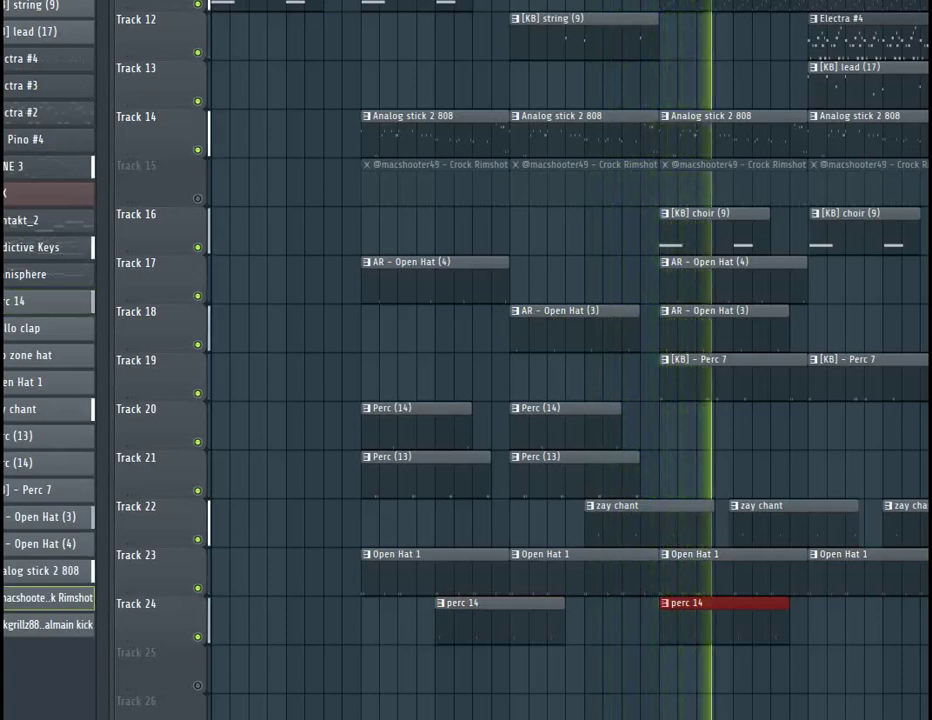
# - Fill Track 25 with Crock Rimshot clips under all four Analog stick 2 808 clips, and unmute the track
pyautogui.moveTo(372, 668); pyautogui.dragTo(870, 668)
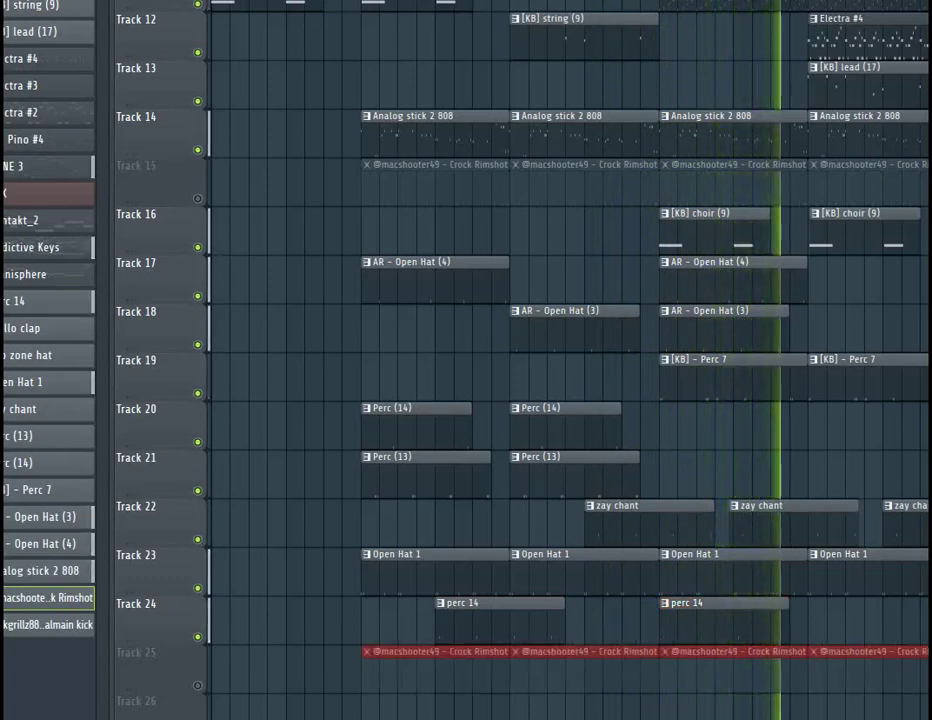
pyautogui.click(197, 686)
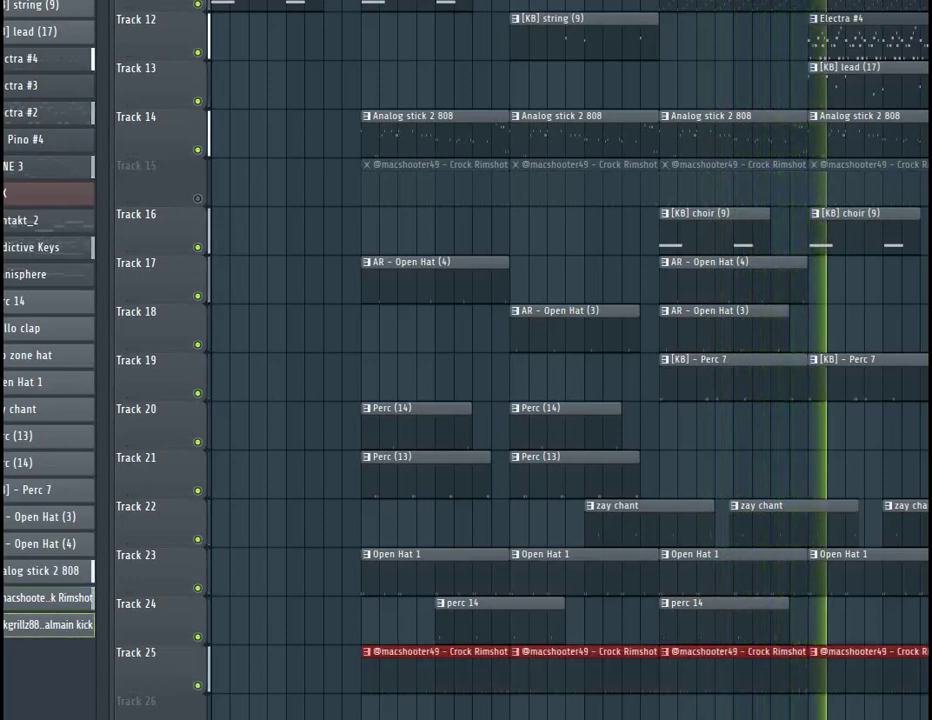
# - Fill Track 26 with balmain kick clips under all four Analog stick 2 808 clips, and unmute Tracks 26 and 15
pyautogui.scroll(-2, 560, 400)
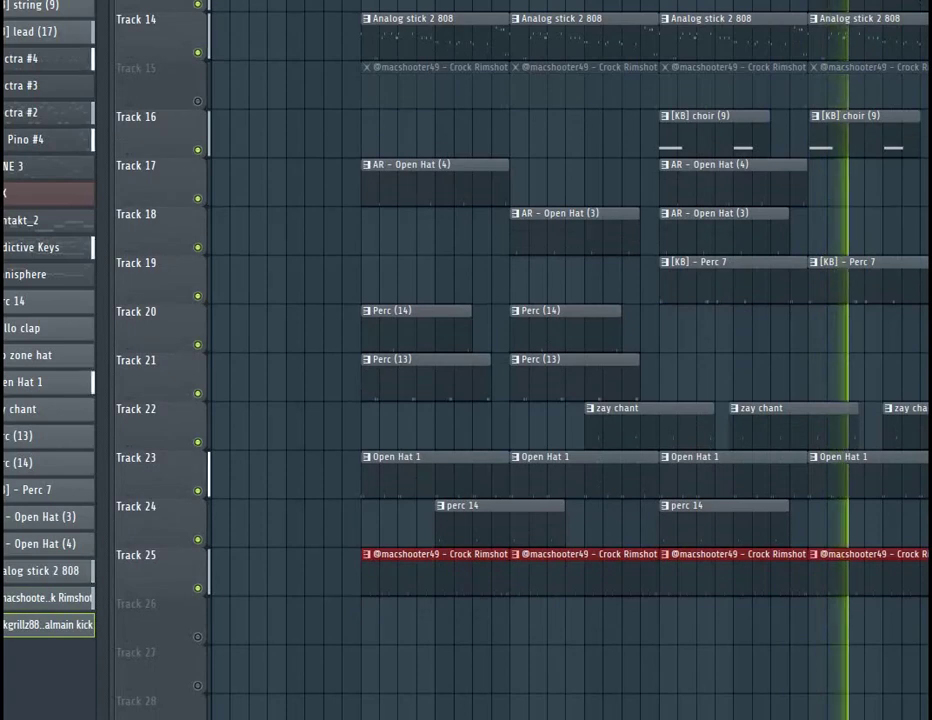
pyautogui.moveTo(370, 620); pyautogui.dragTo(866, 620)
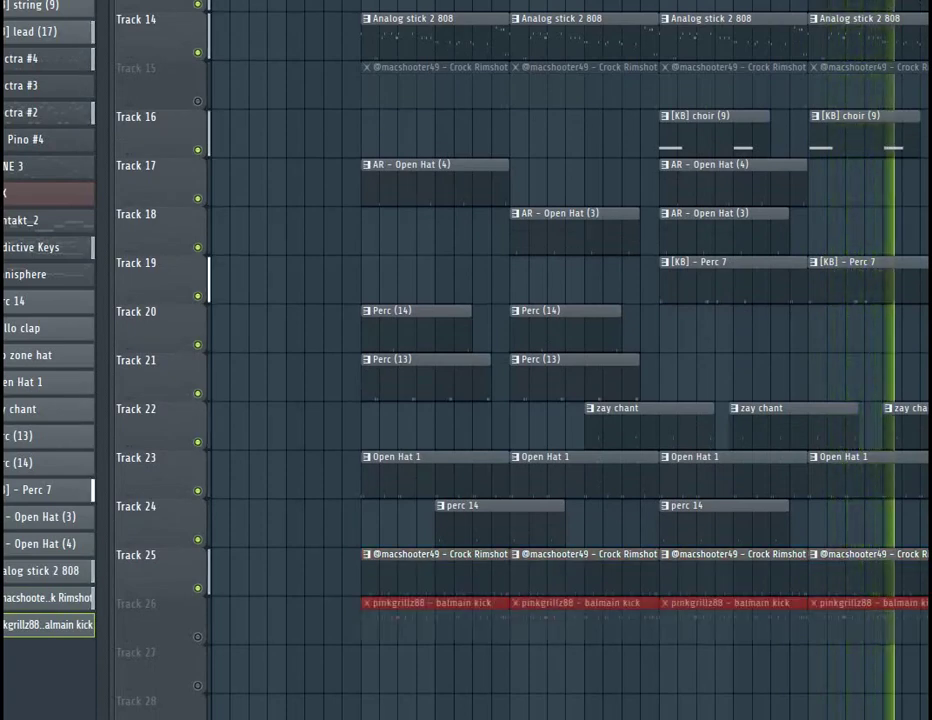
pyautogui.click(197, 637)
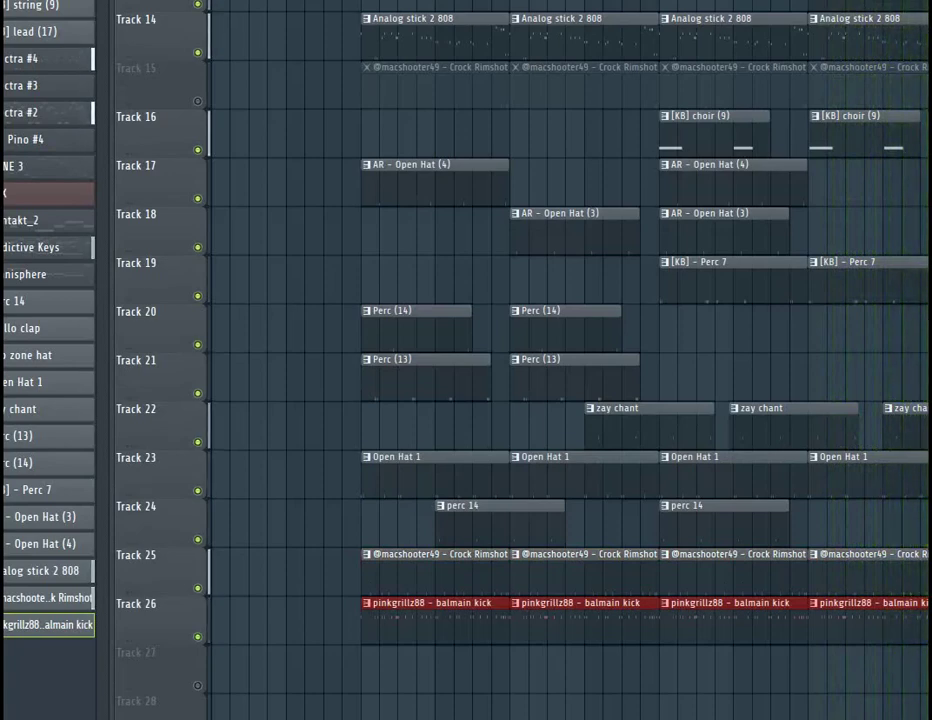
pyautogui.click(197, 101)
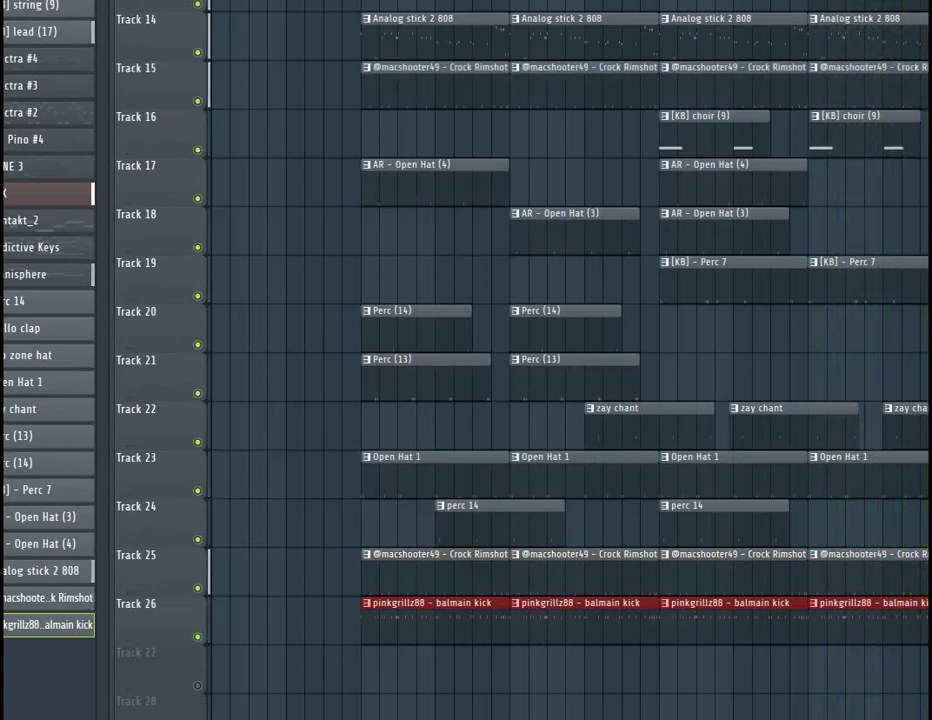
pyautogui.scroll(-5, 520, 360)
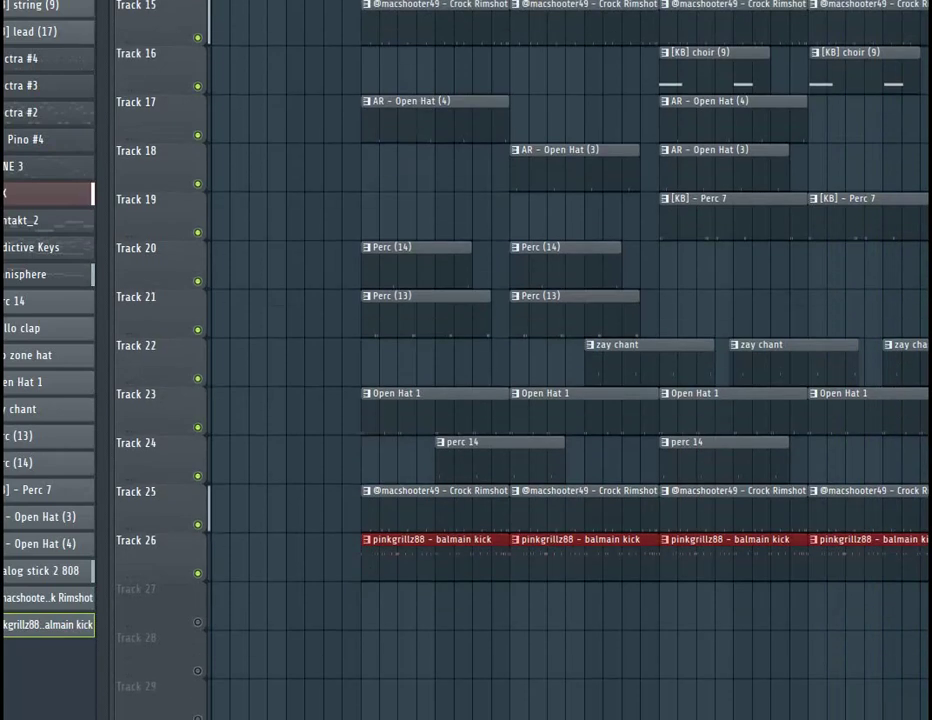